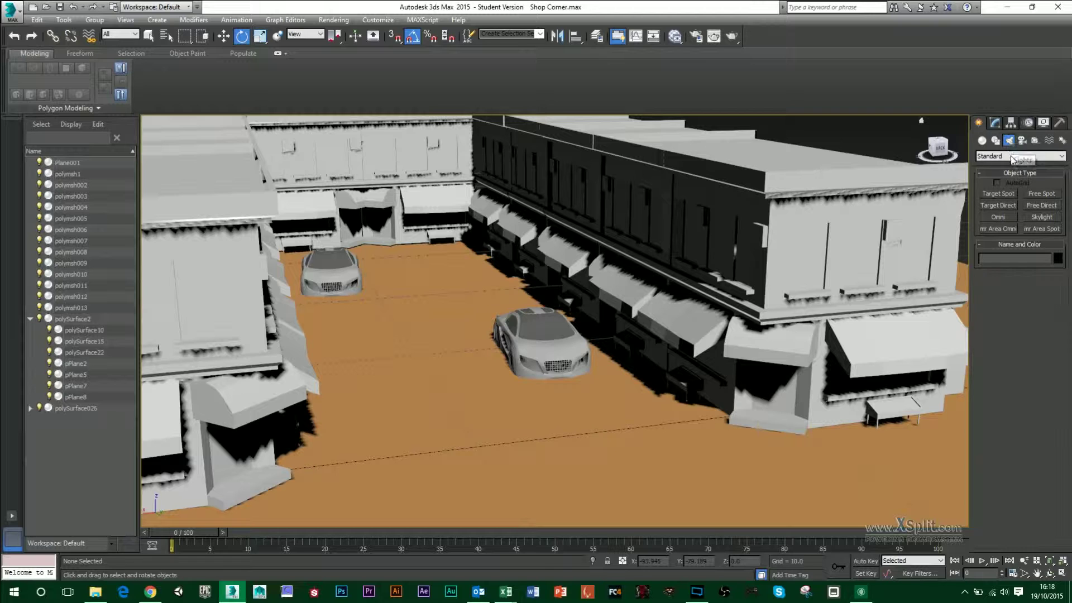
Create a standard Omni light on the street between the two rows of shops, near the closer car
click(1010, 155)
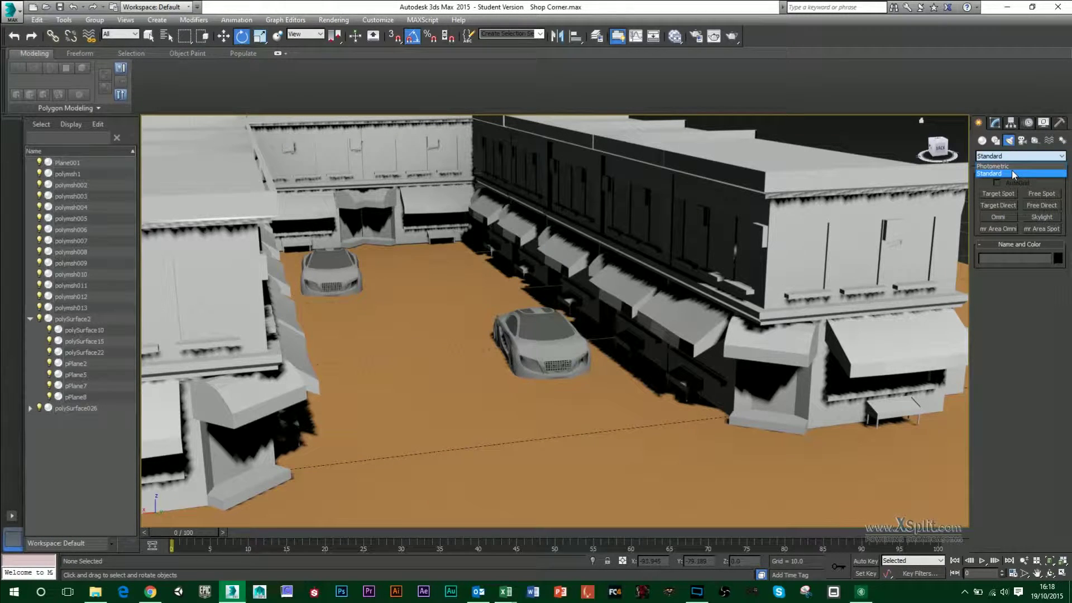
click(1012, 174)
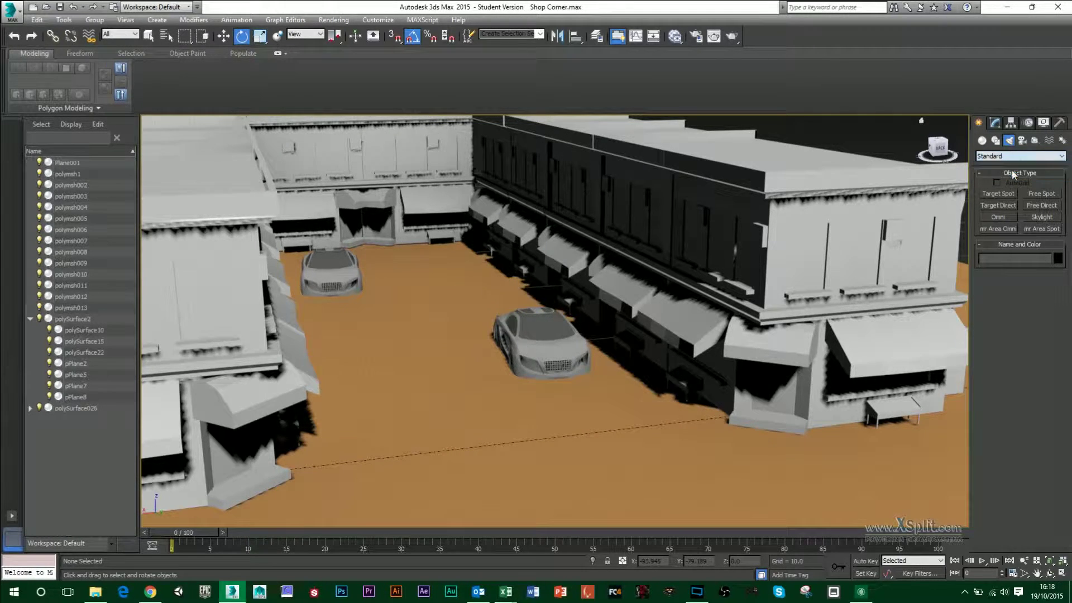
click(999, 217)
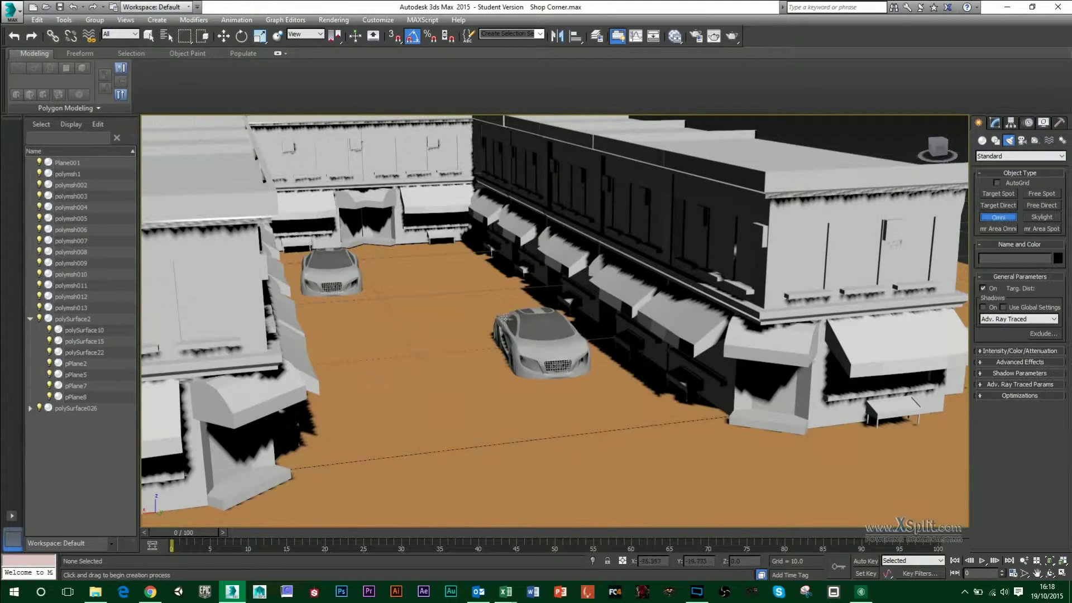
click(435, 339)
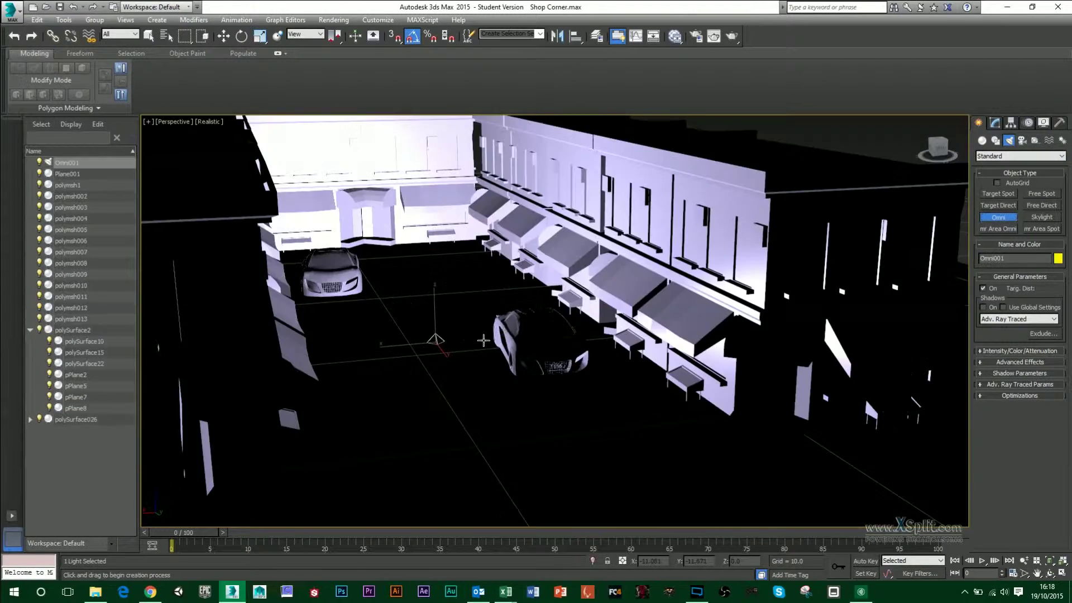
Raise the omni light above the street to a Z height of about 7.7
alt+middle_drag(526, 340, 524, 338)
key(w)
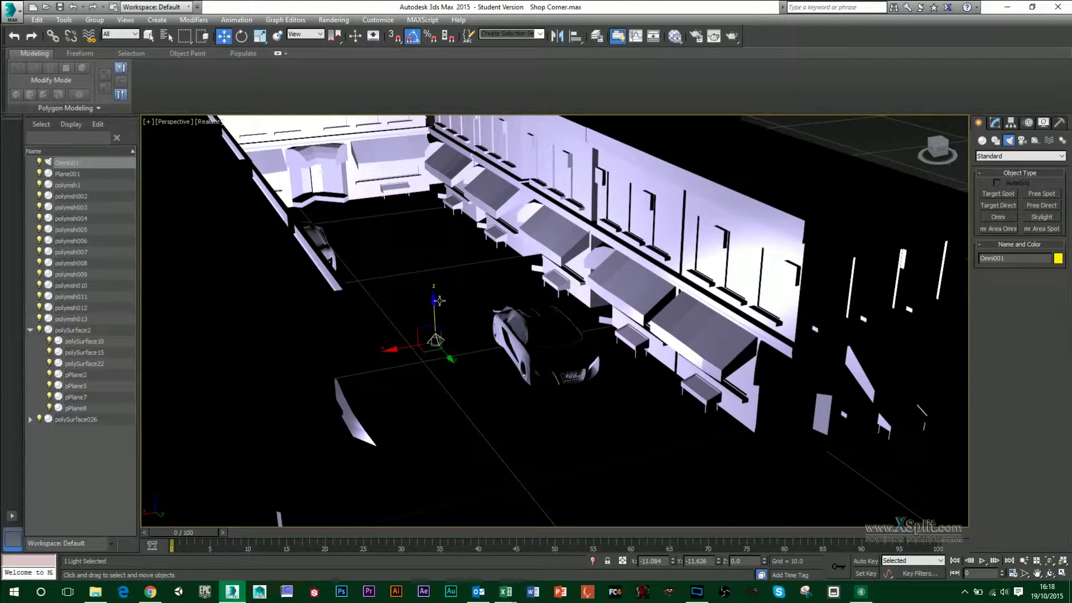
drag(433, 303, 429, 126)
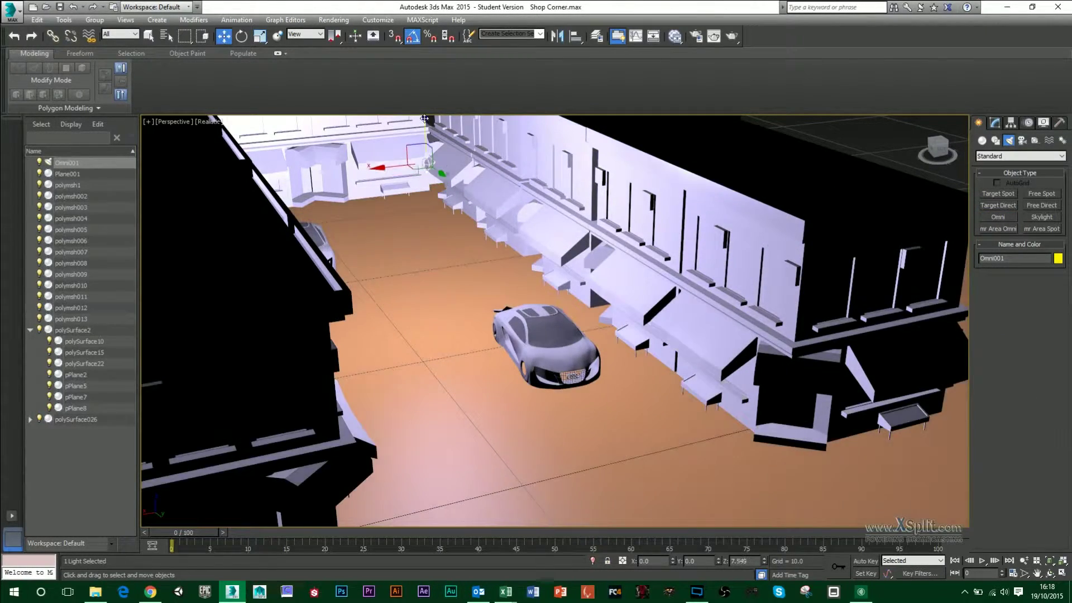
middle_drag(530, 187, 574, 261)
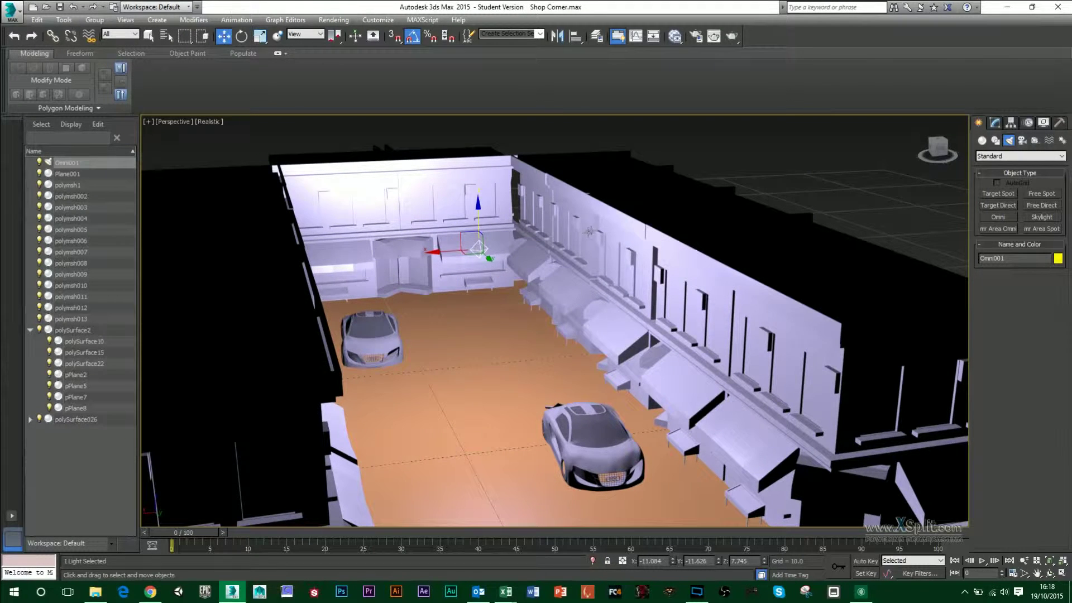
Check that the viewport's Lighting and Shadows options illuminate with scene lights, and keep the omni light selected
click(212, 122)
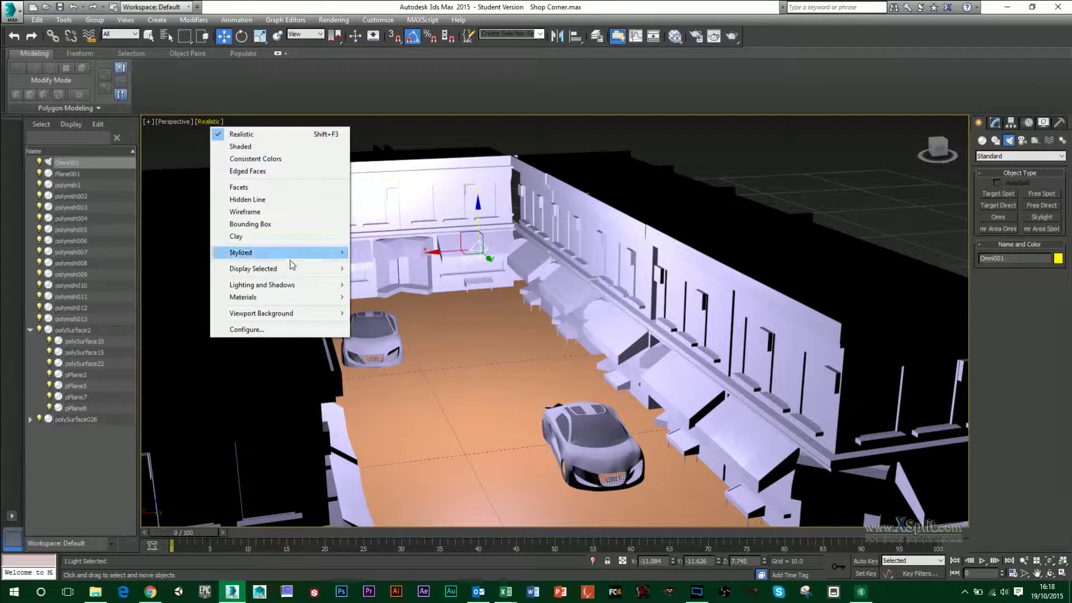
mouse_move(291, 285)
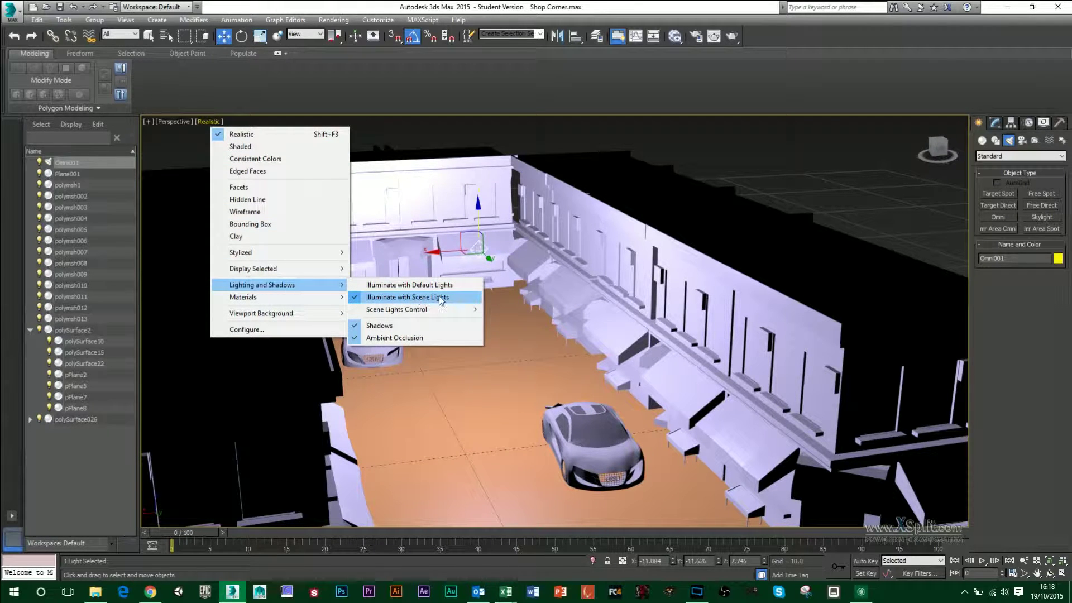
click(654, 189)
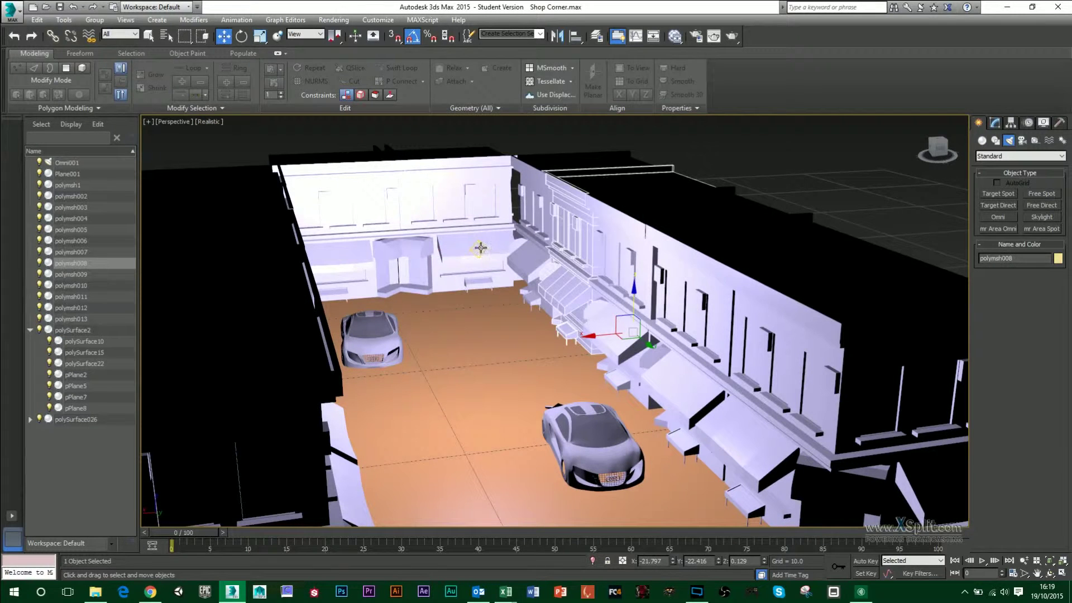
click(478, 247)
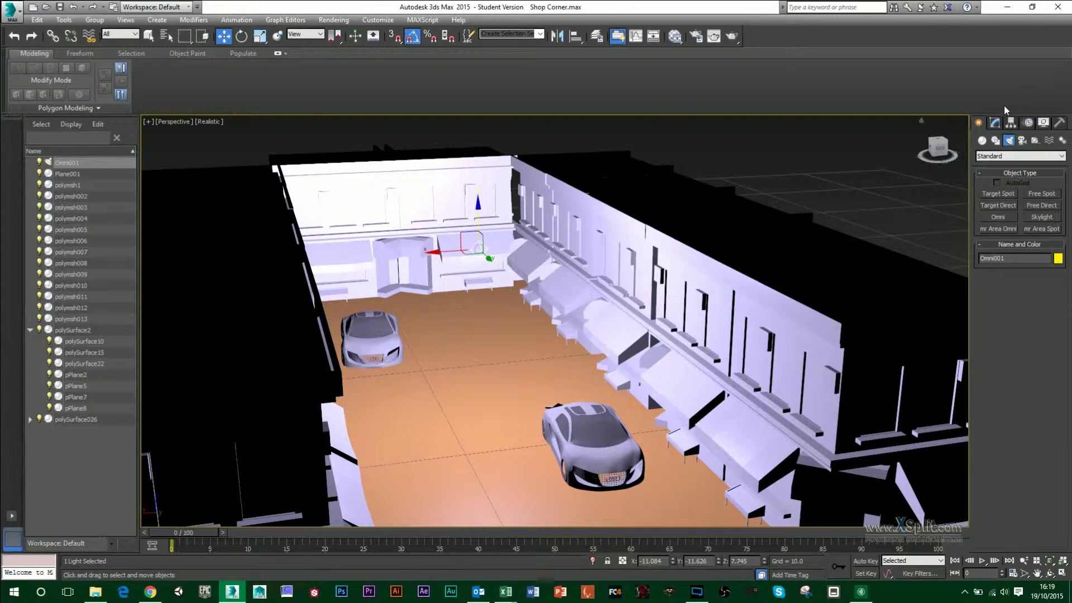
Try the Spot and Directional light types on the omni light, and return it to Omni
click(1002, 126)
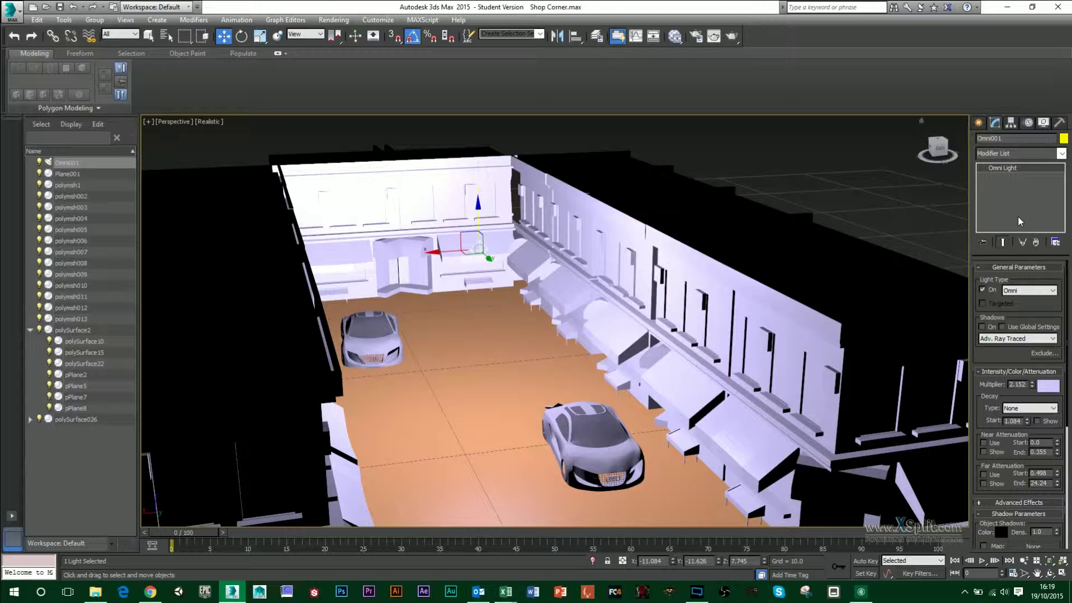
click(1026, 290)
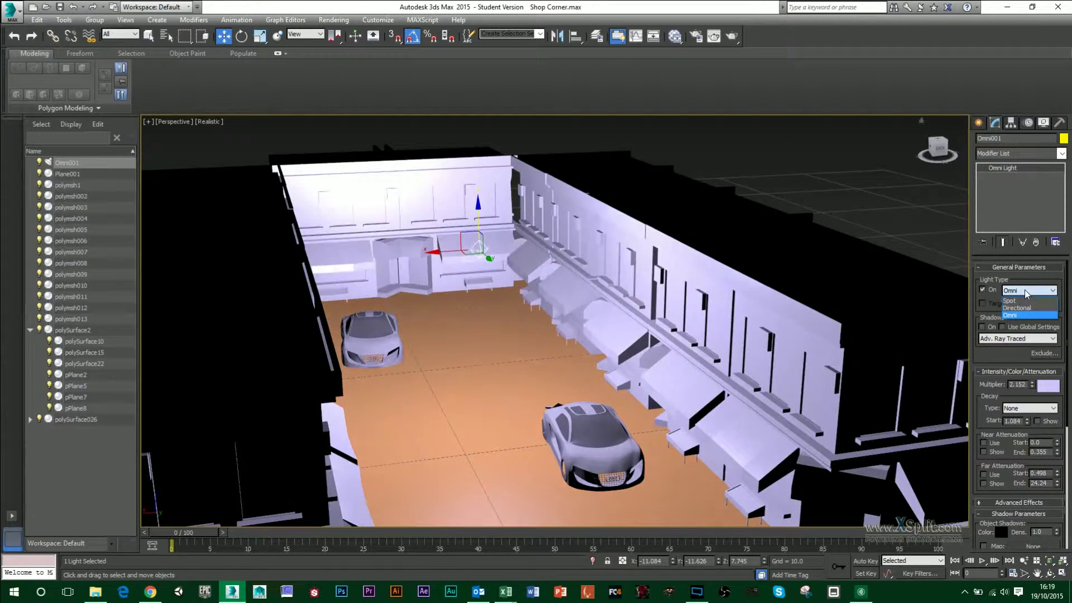
click(1022, 298)
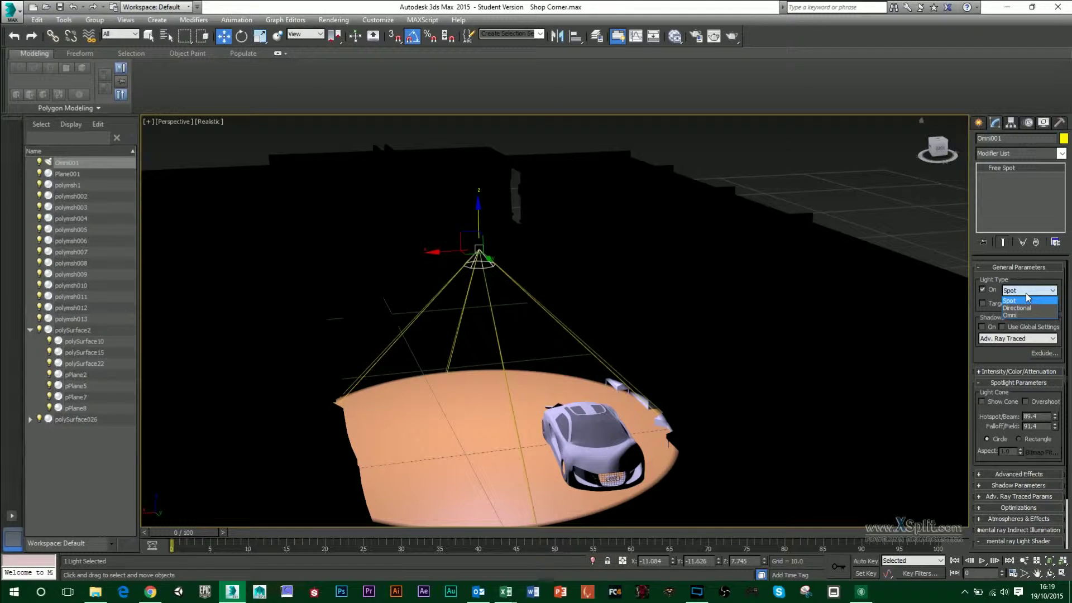
click(1024, 309)
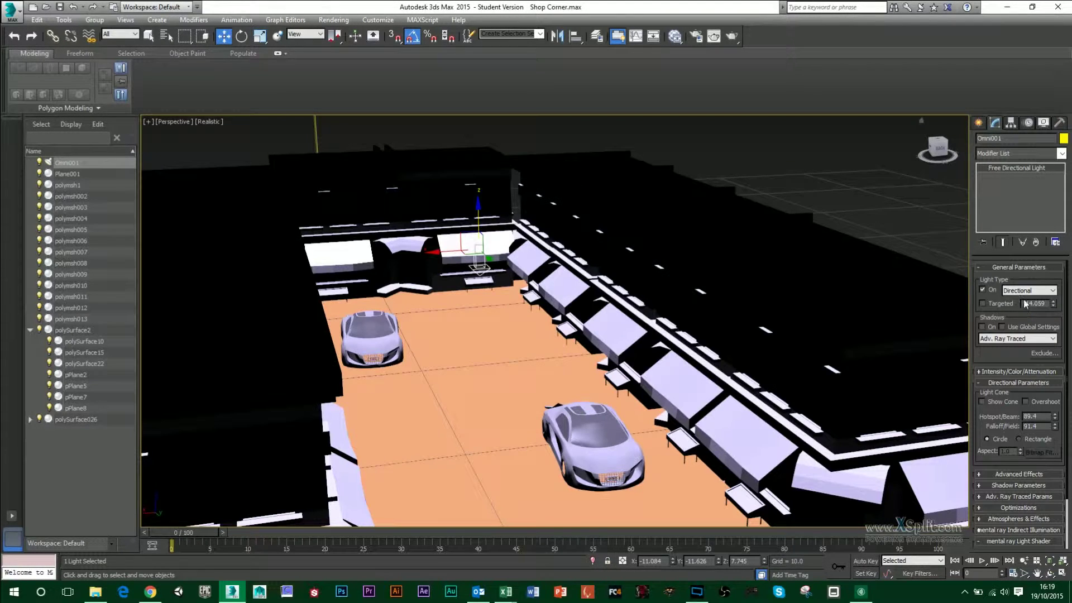
click(1027, 291)
click(1021, 298)
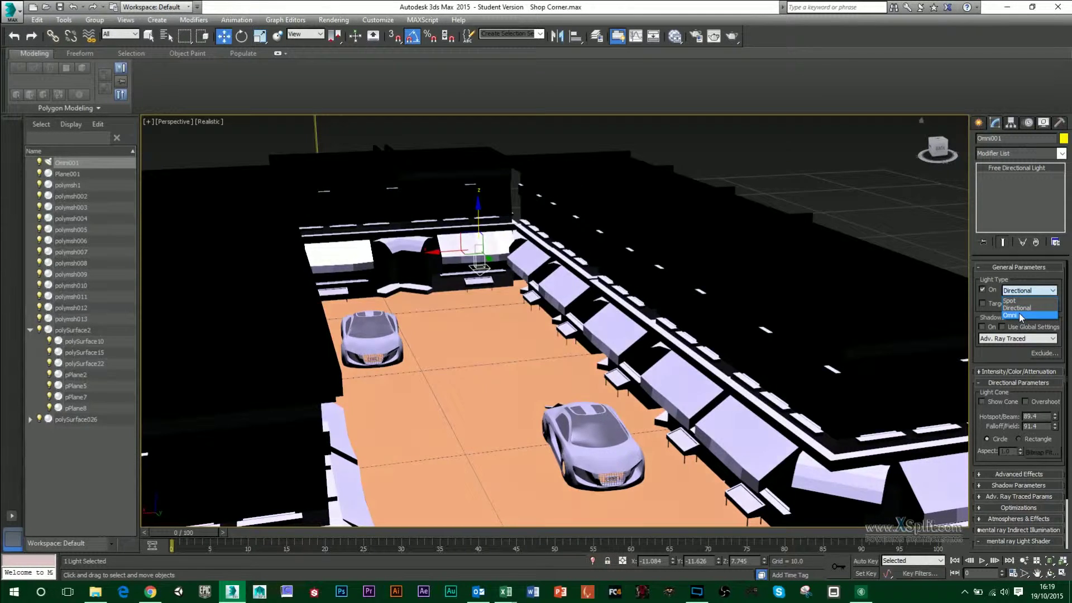
Turn on shadows for the omni light and shift it along the street to a Y position of about -10.0
click(983, 327)
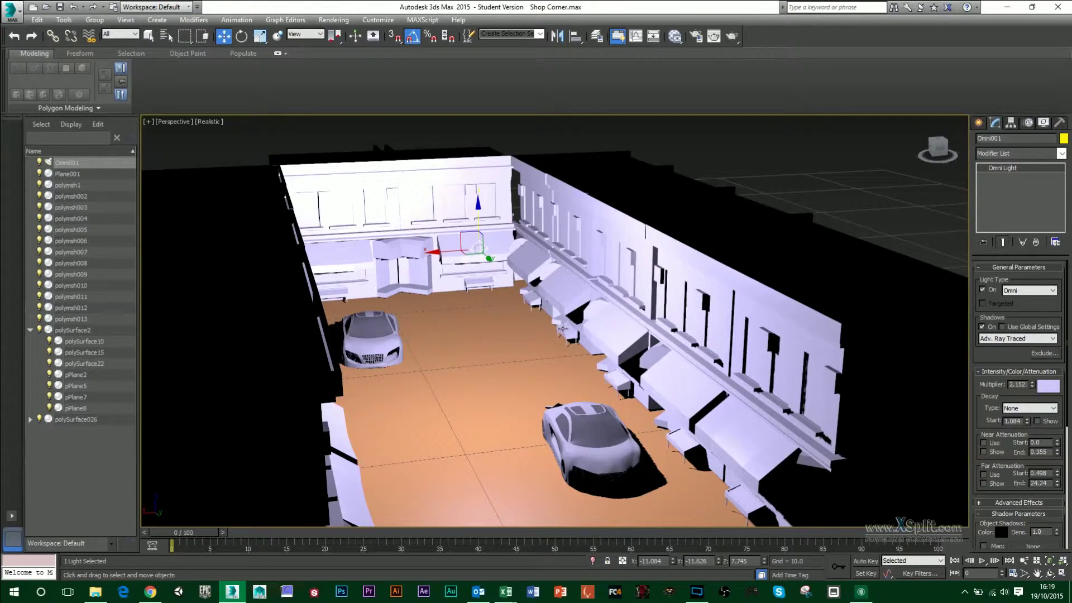
alt+middle_drag(563, 328, 470, 263)
drag(470, 264, 491, 289)
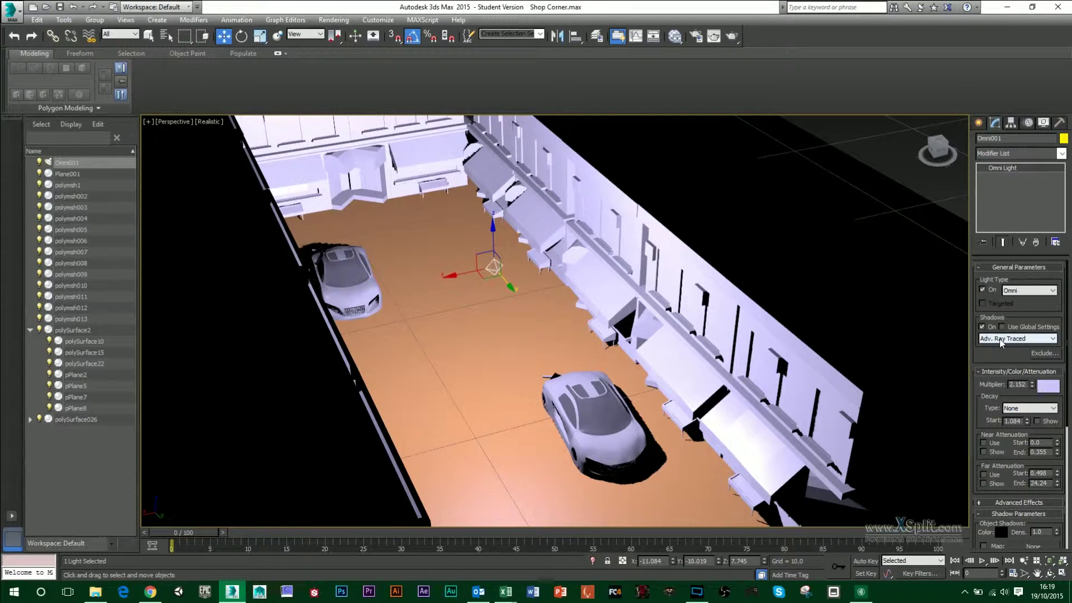
Try the Shadow Map shadow type on the omni light and set it back to Adv. Ray Traced
click(1000, 338)
click(1006, 371)
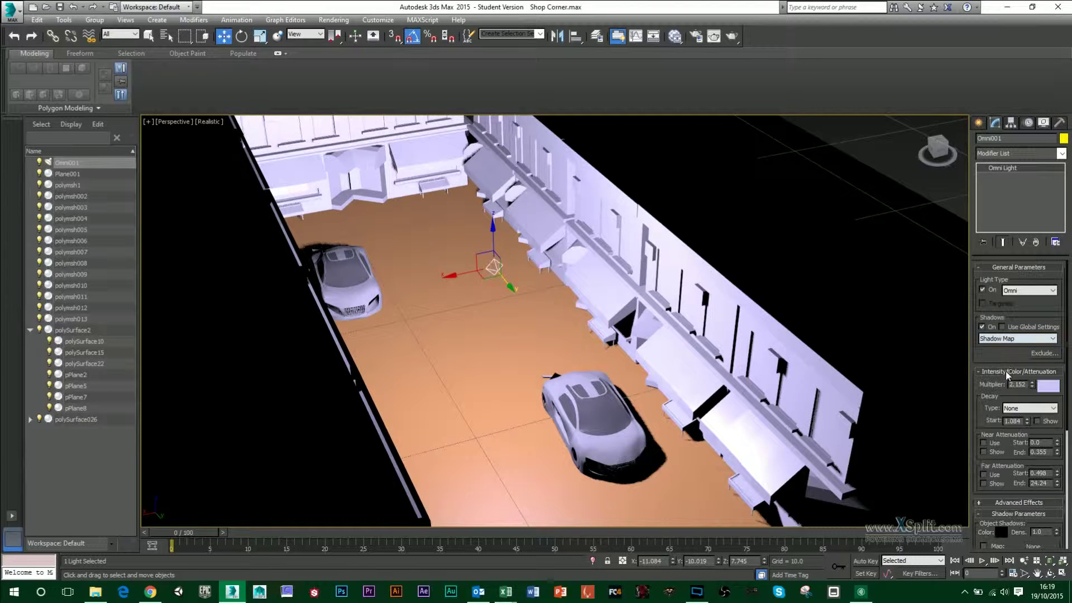
click(1005, 338)
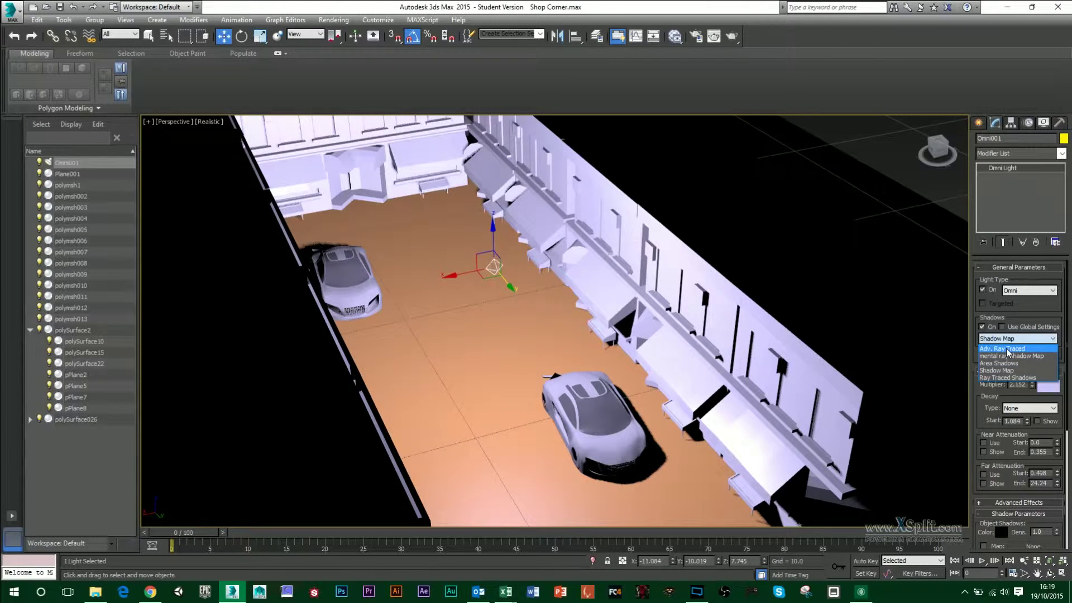
click(1008, 349)
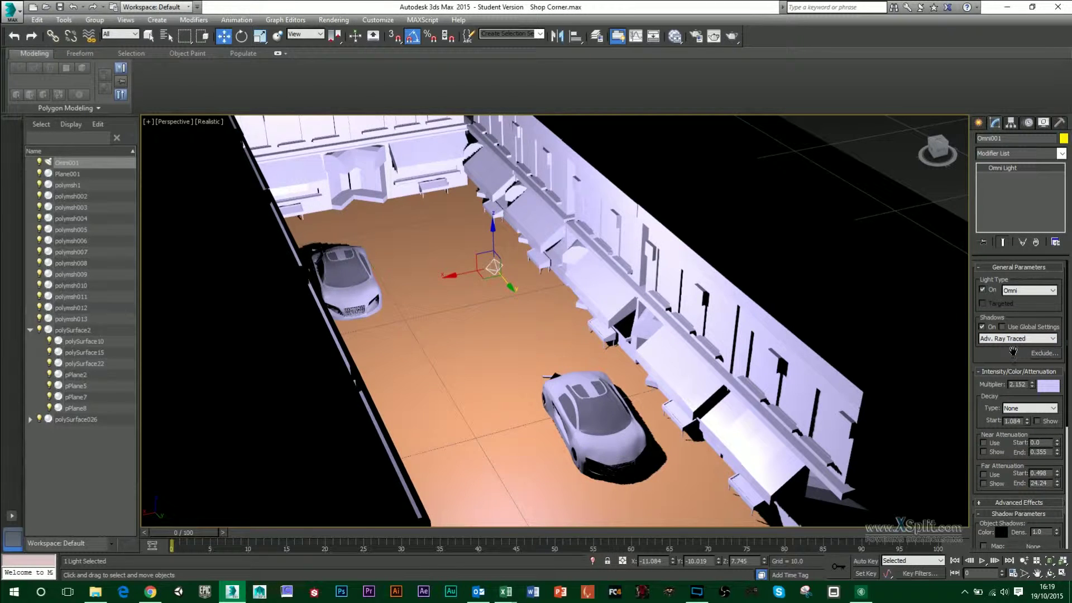
Set the omni light's multiplier to about 1.055 and its color to yellow-green with RGB 171, 236, 86
scroll(1013, 352, down, 3)
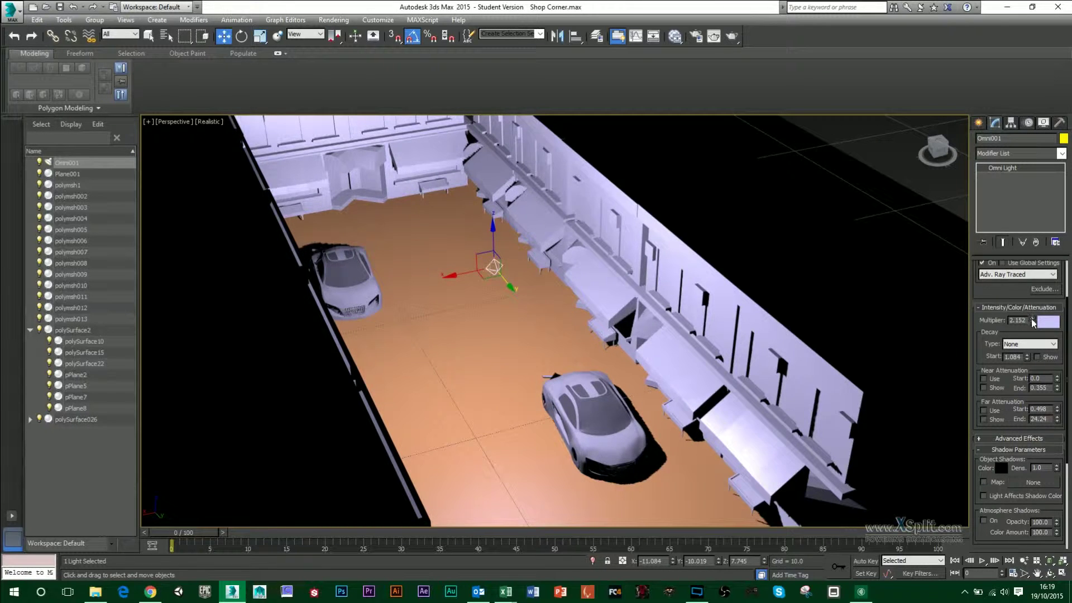
drag(1032, 322, 1037, 342)
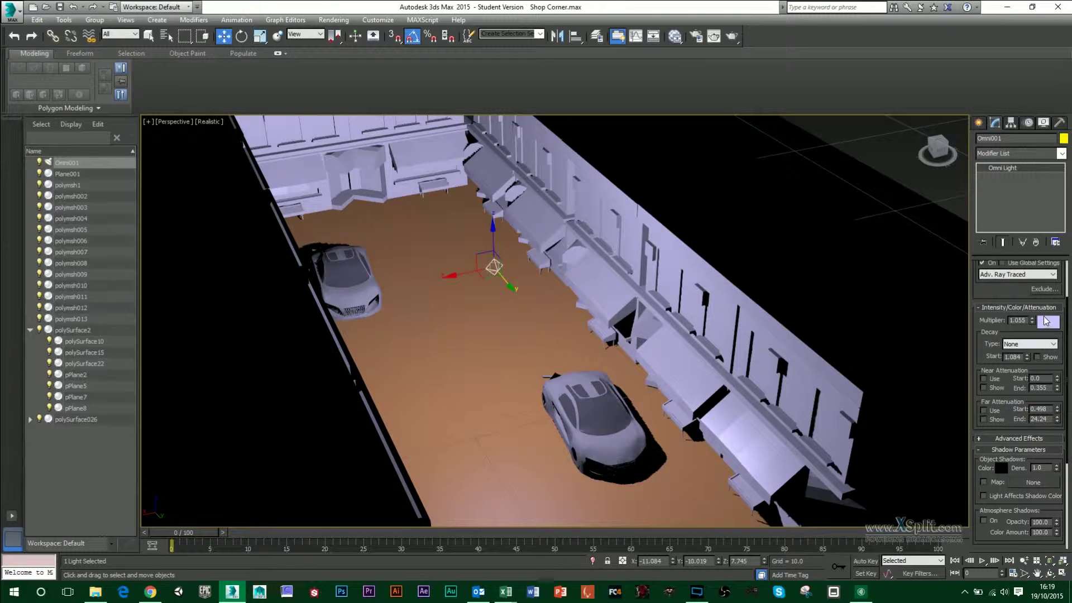
click(1046, 327)
drag(263, 106, 249, 84)
drag(330, 122, 329, 104)
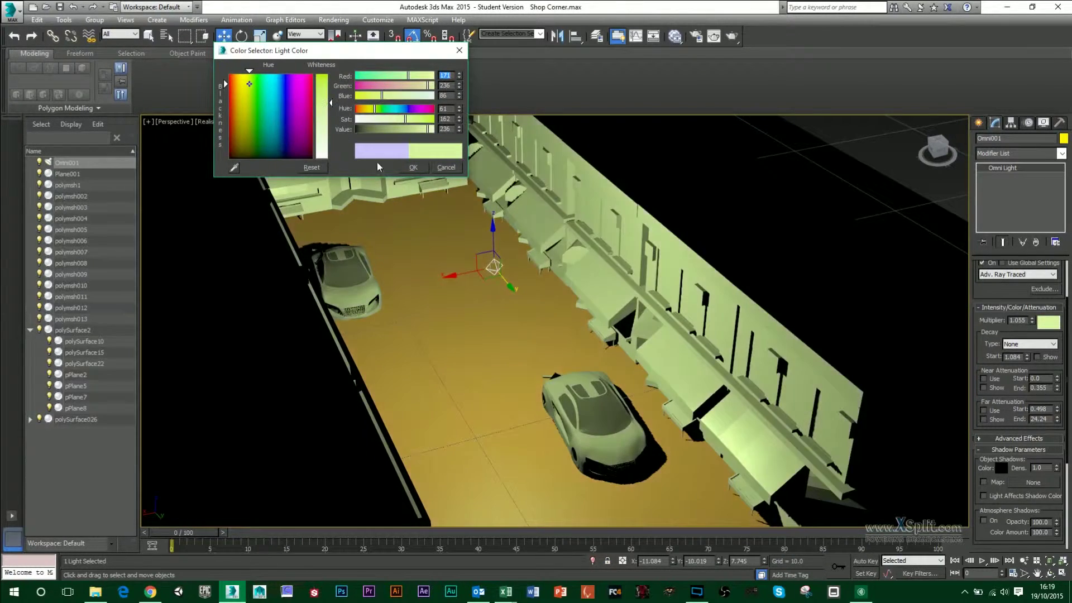
click(410, 168)
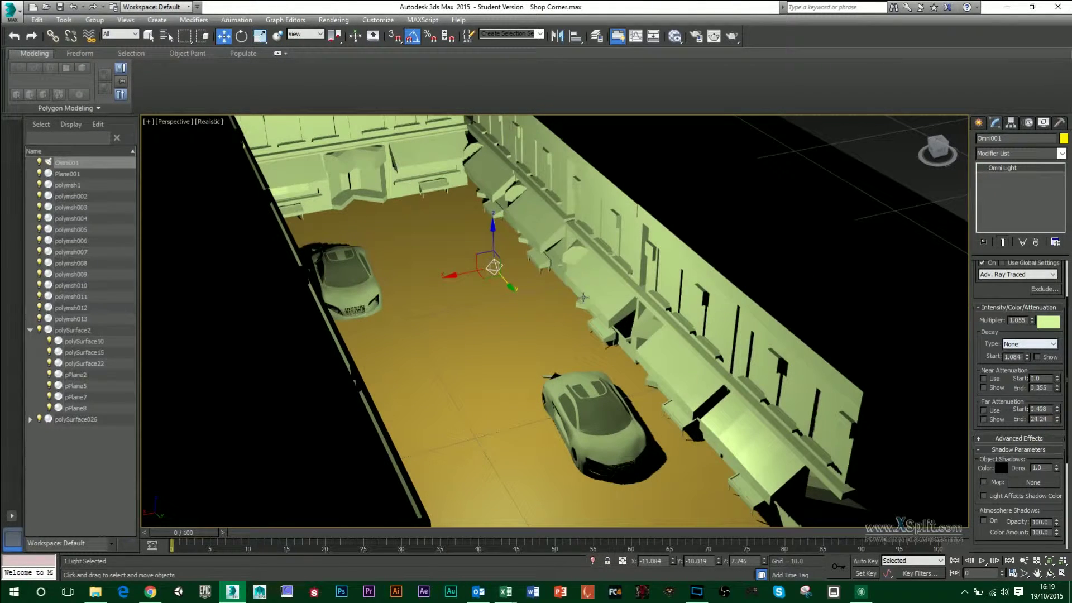
Set the omni light's decay type to Inverse
alt+middle_drag(606, 336, 469, 313)
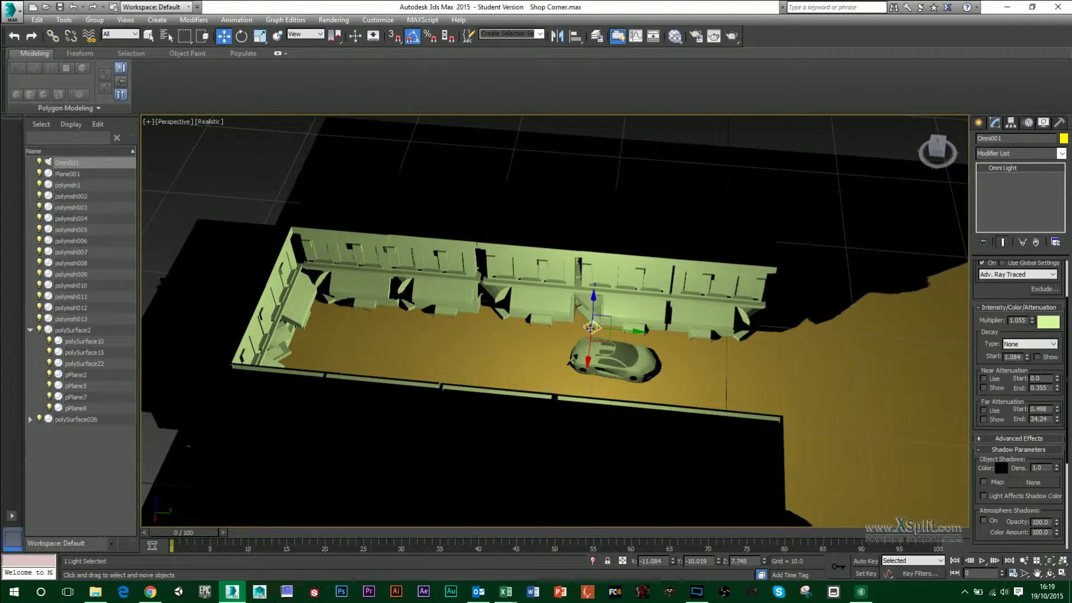
click(1030, 344)
click(1024, 361)
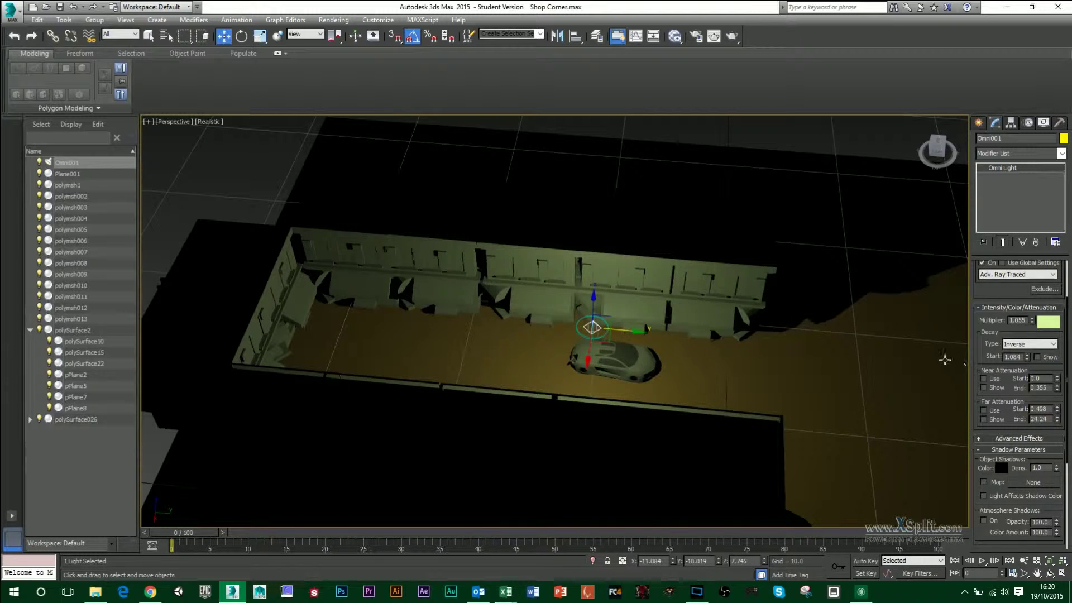
Enable near attenuation on the omni light and raise its start distance to about 1.92
alt+middle_drag(801, 329, 650, 306)
scroll(672, 290, up, 4)
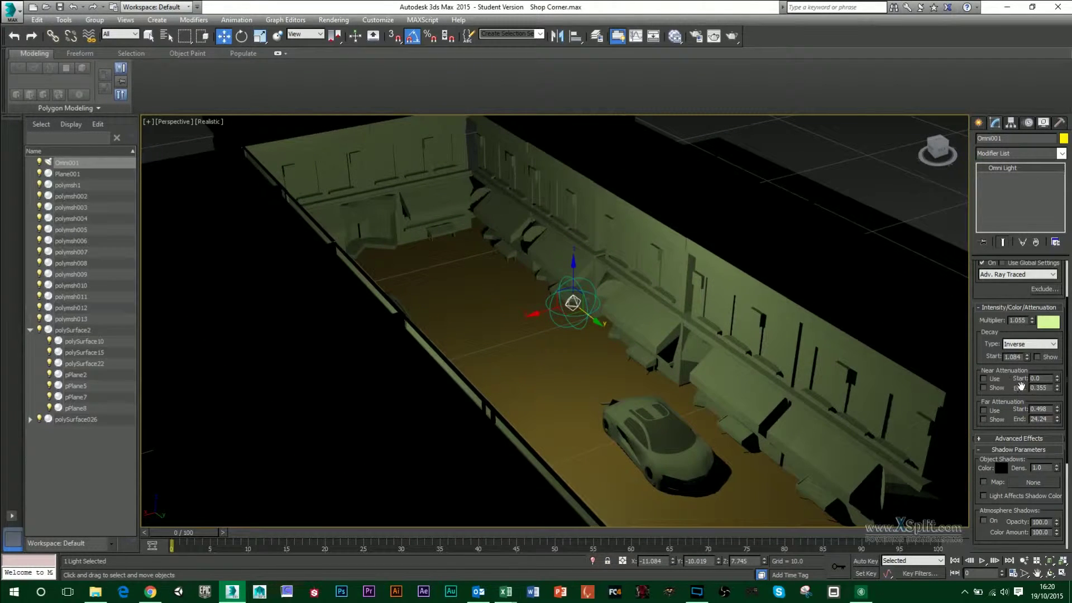
click(990, 377)
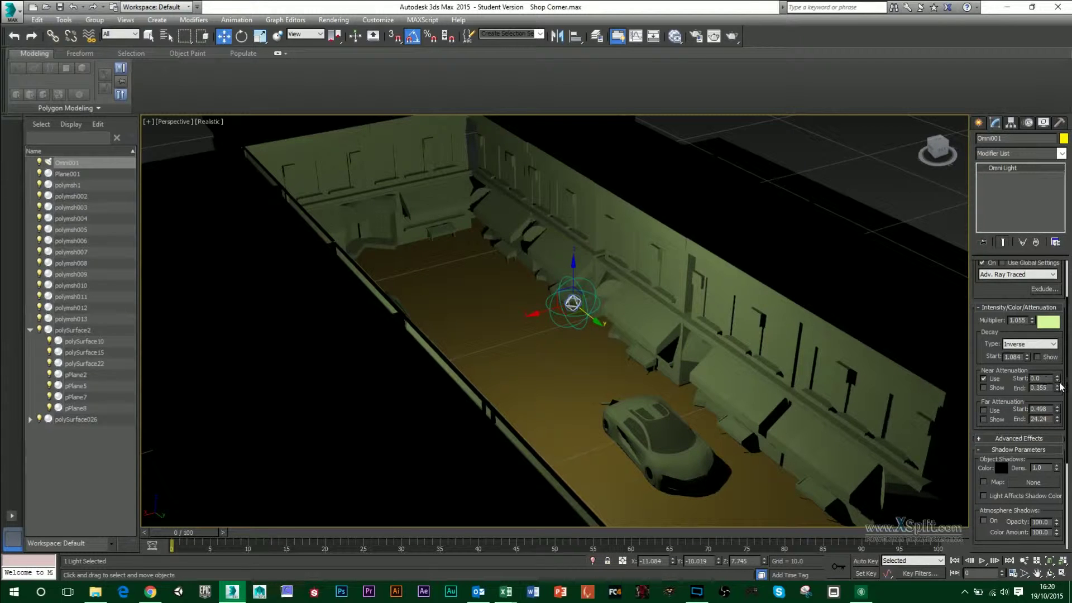
drag(1056, 378, 870, 296)
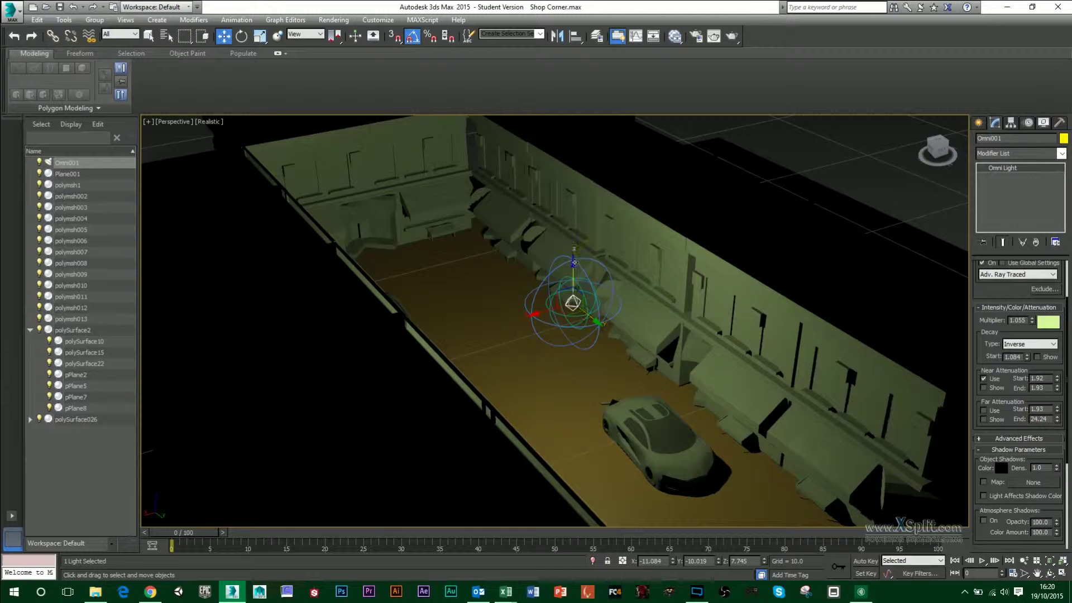
Test near attenuation with the light lowered to the ground, and switch it off and raise the light to Z about 7.6
drag(575, 268, 589, 454)
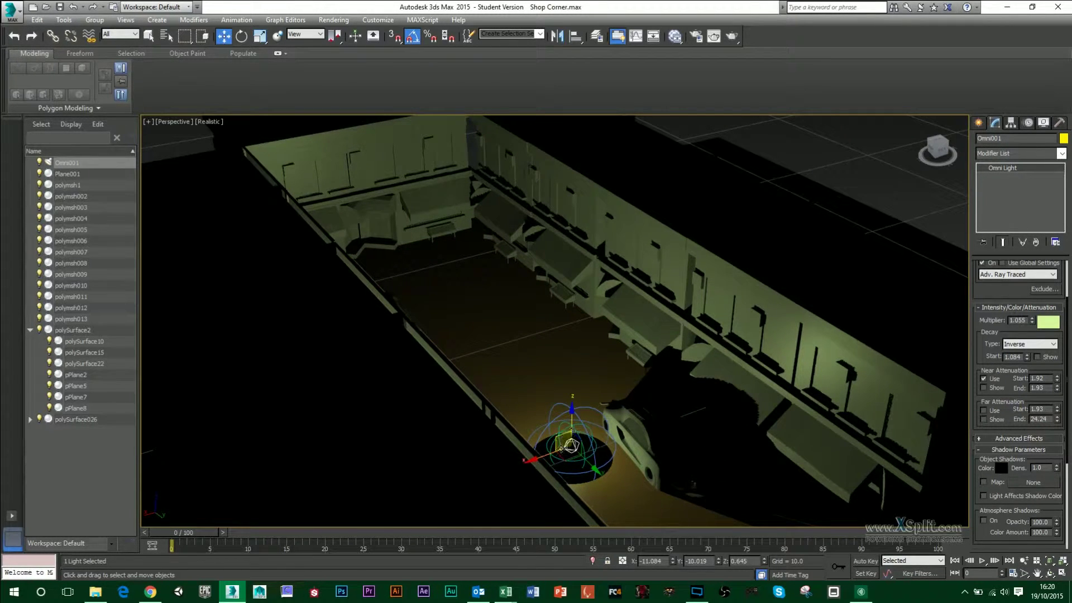
click(983, 380)
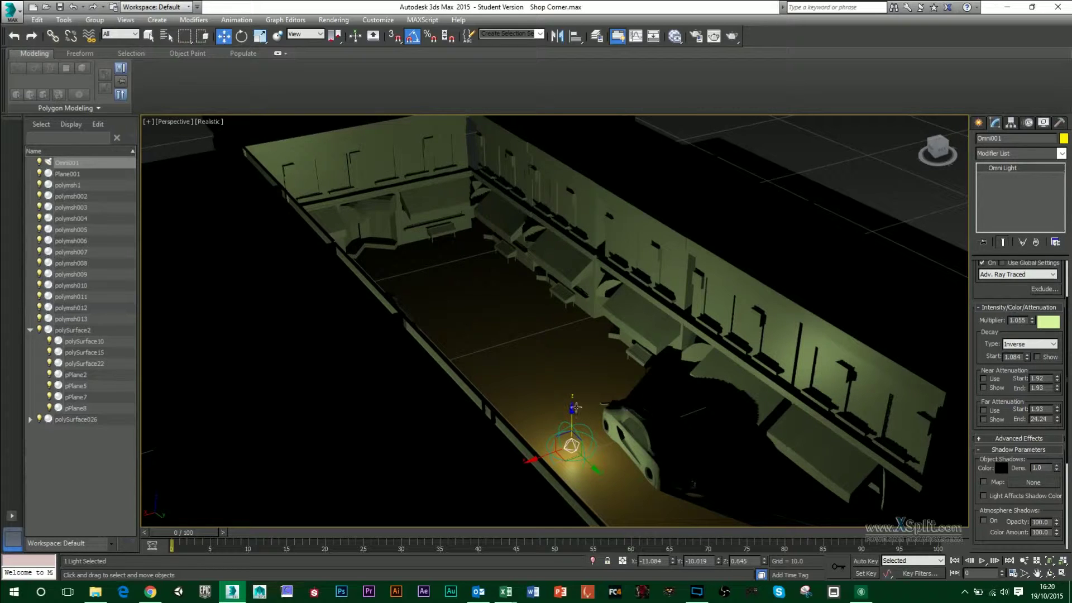
drag(571, 410, 573, 270)
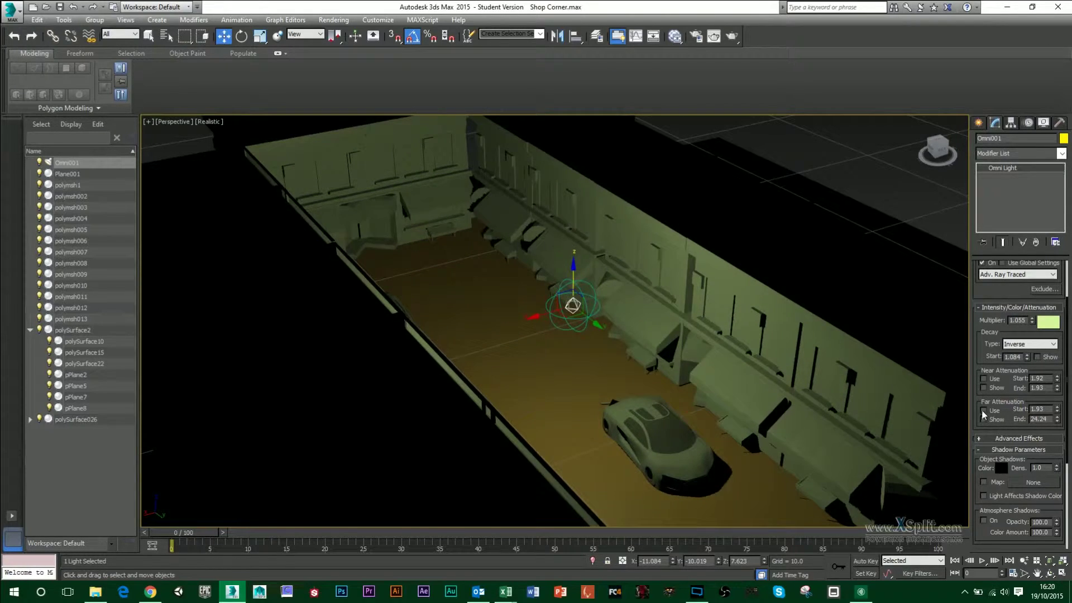
Enable far attenuation on the omni light and view its range around the buildings
click(983, 411)
scroll(779, 325, down, 3)
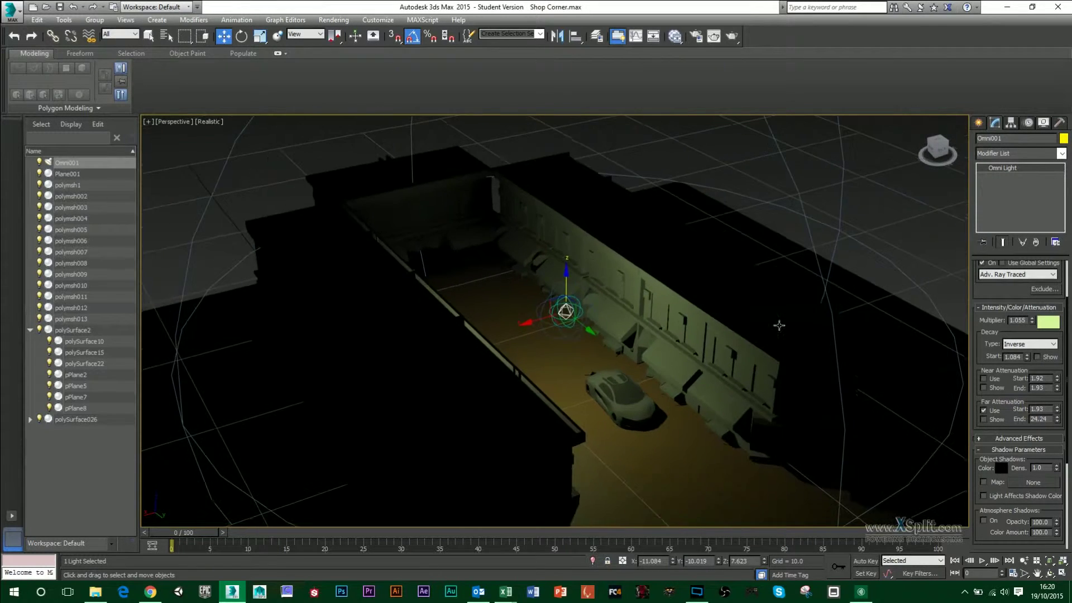
alt+middle_drag(778, 325, 769, 359)
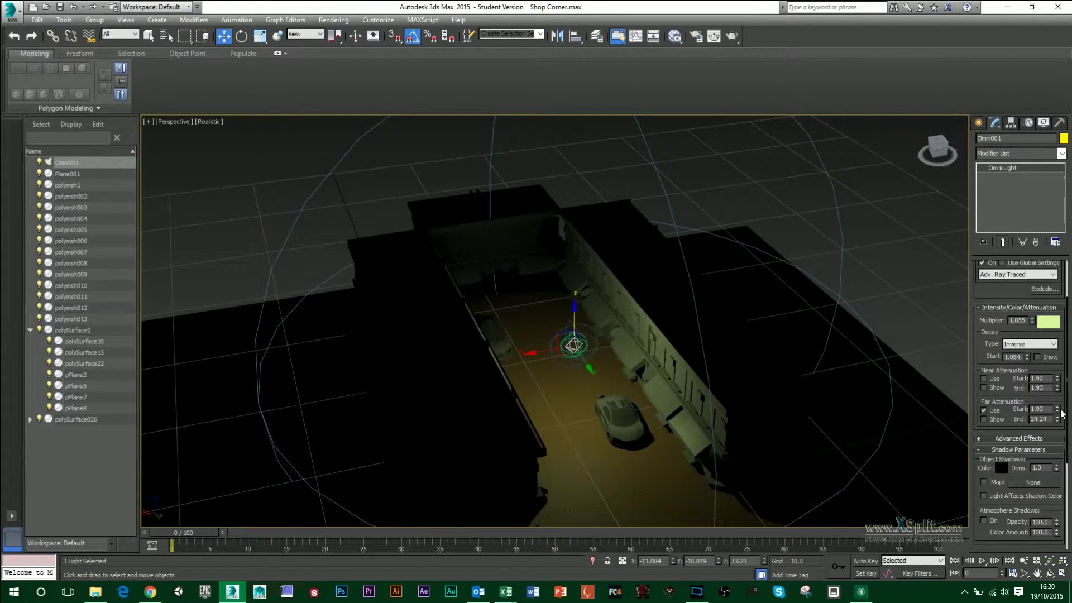
Set the omni light's far attenuation to start at about 2.28 and end at about 31.03
mouse_move(1056, 413)
mouse_down()
mouse_move(1057, 398)
mouse_move(1058, 432)
mouse_move(1069, 402)
mouse_up()
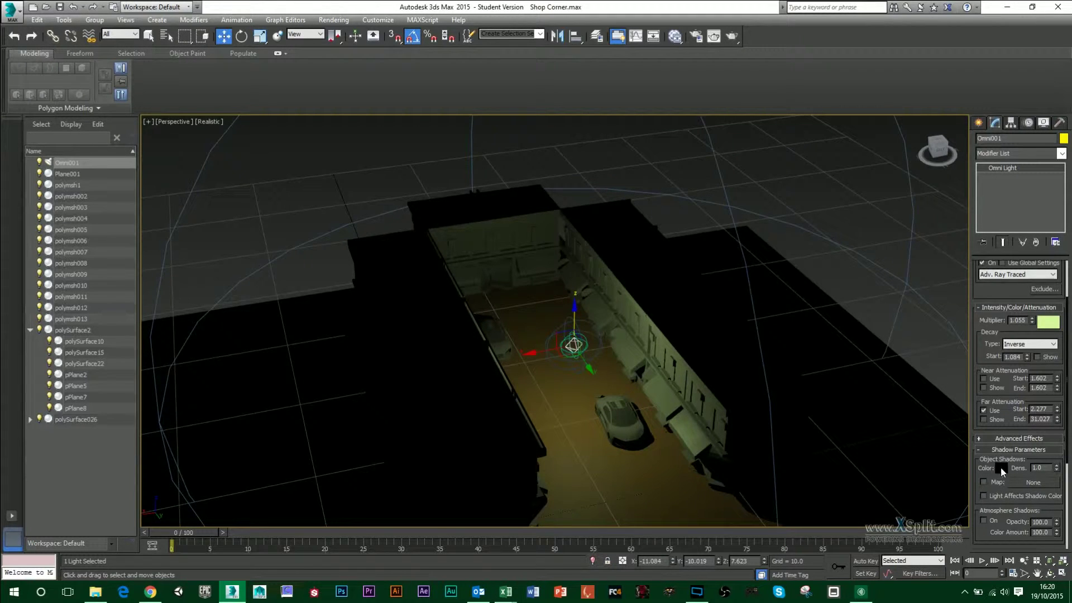
Try a pure red object shadow color on the omni light and discard the change
click(1000, 467)
click(311, 77)
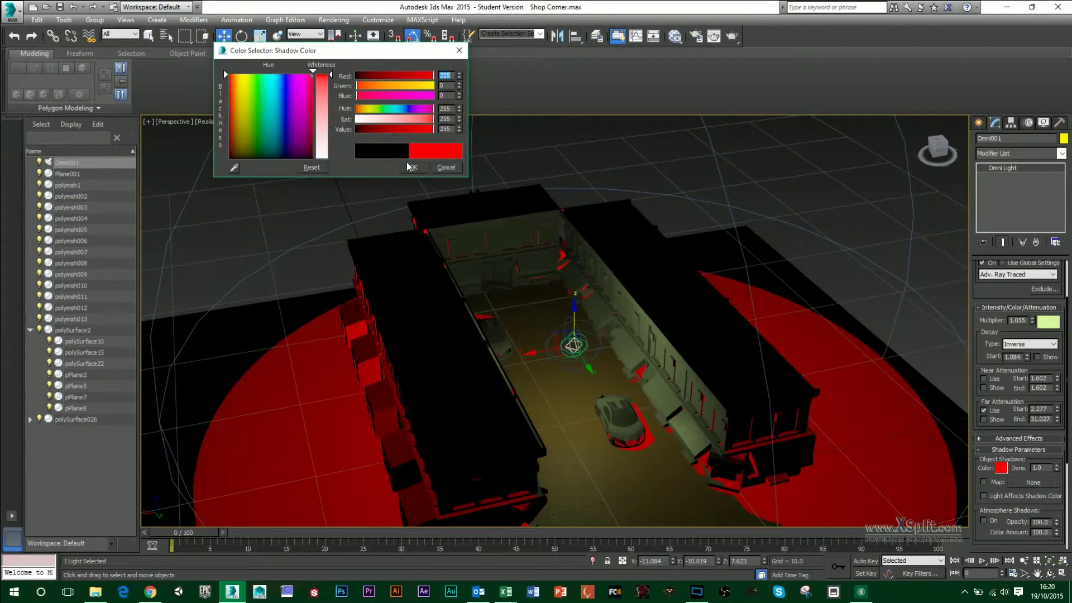
click(439, 173)
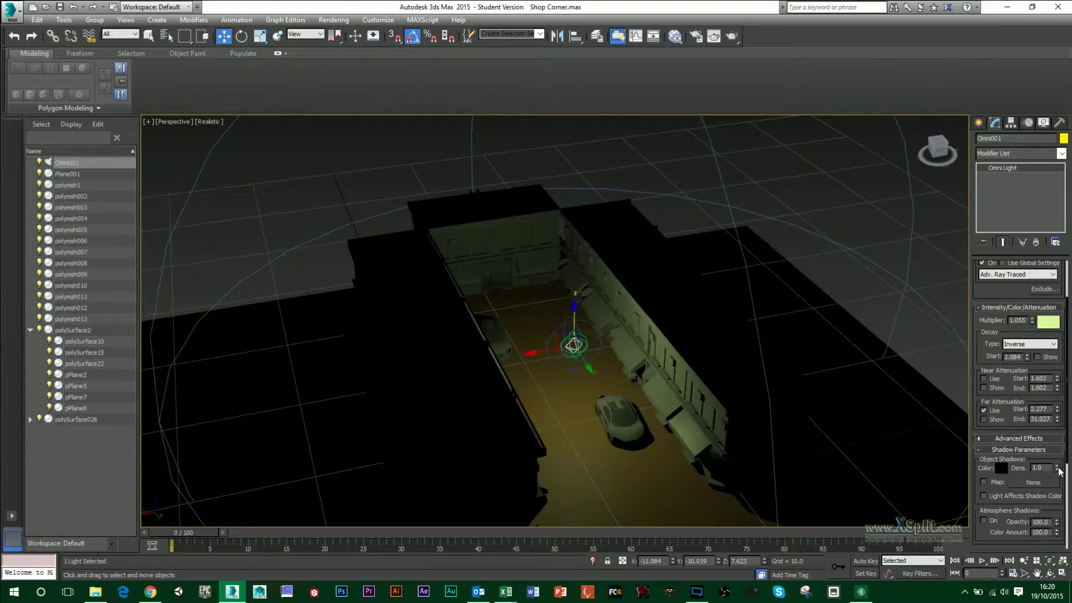
Change the light type to Spot and show the area around the front car with scene lighting instead of default lighting
scroll(989, 288, up, 3)
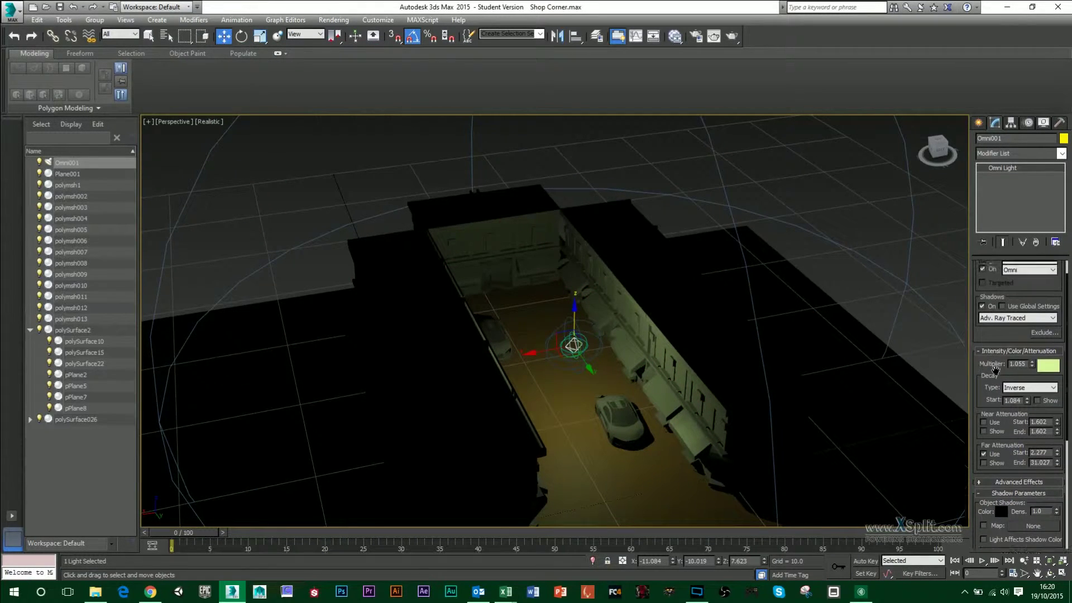
click(1018, 294)
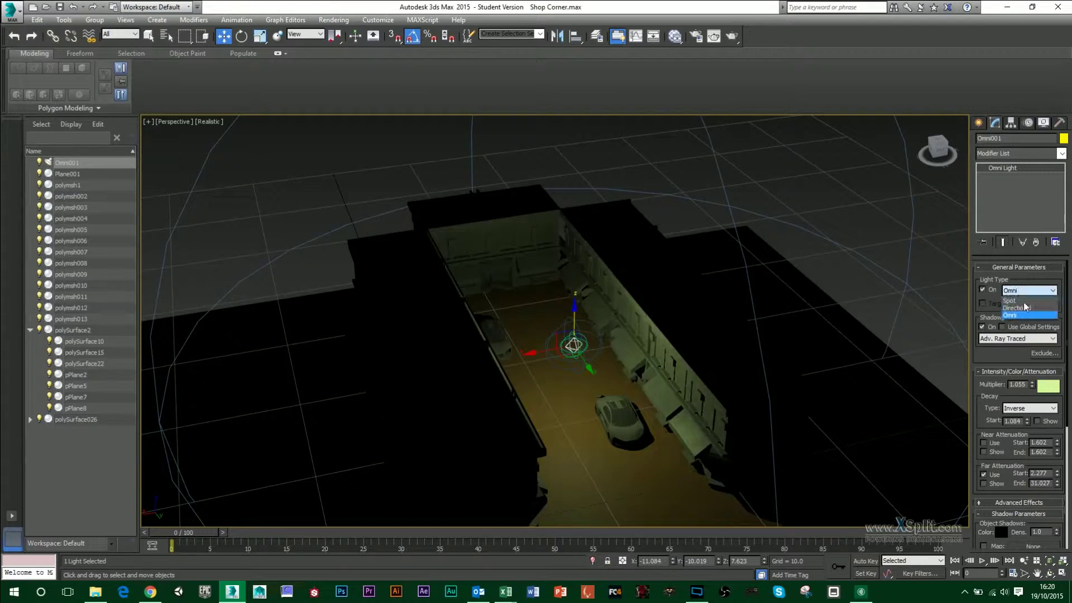
click(1026, 305)
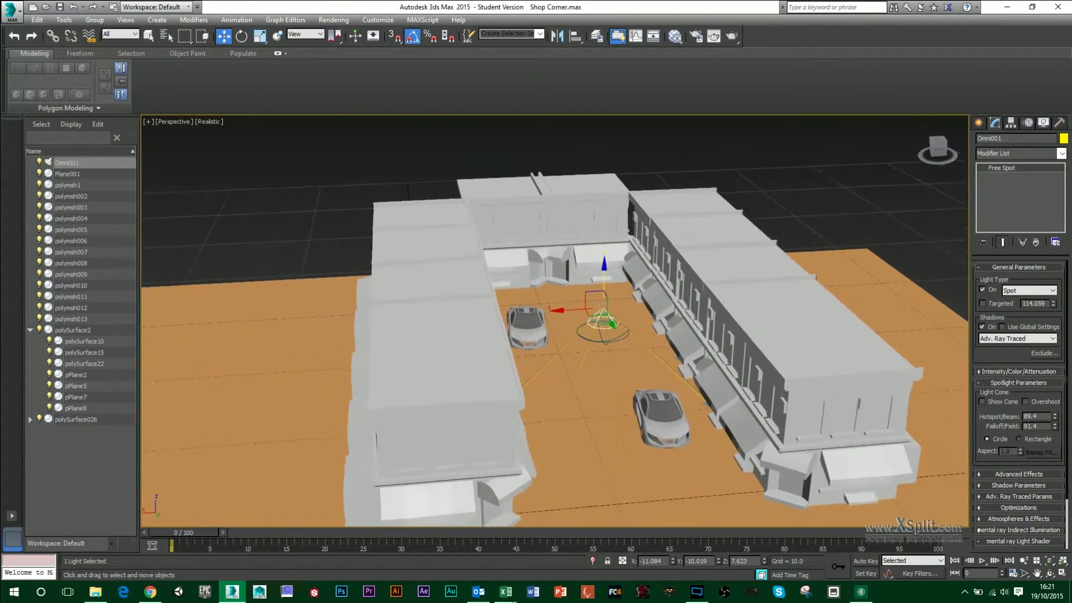
scroll(658, 372, up, 3)
mouse_move(658, 372)
alt+middle_down()
mouse_move(631, 357)
mouse_move(654, 358)
alt+middle_up()
key(ctrl+l)
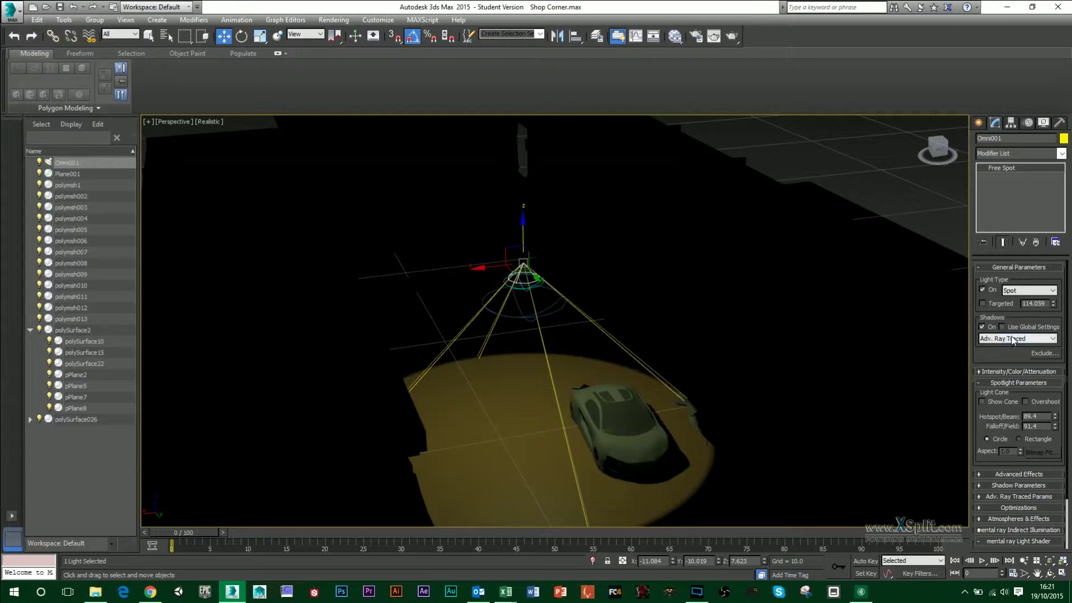
Soften the spotlight's edge by adjusting its hotspot to about 65.1 and its falloff to about 107.2
click(997, 371)
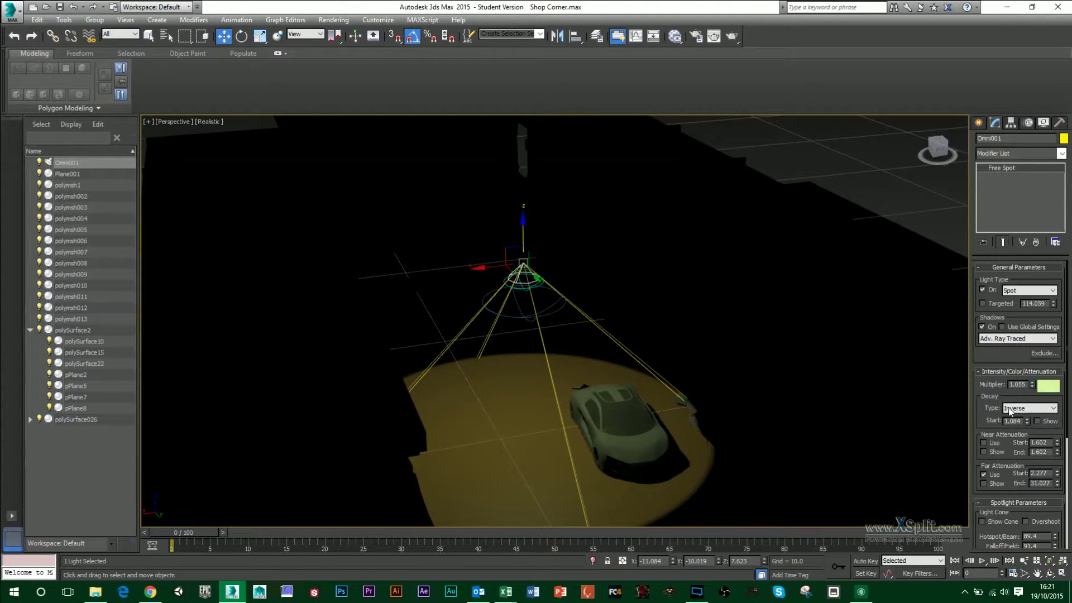
scroll(1007, 419, down, 2)
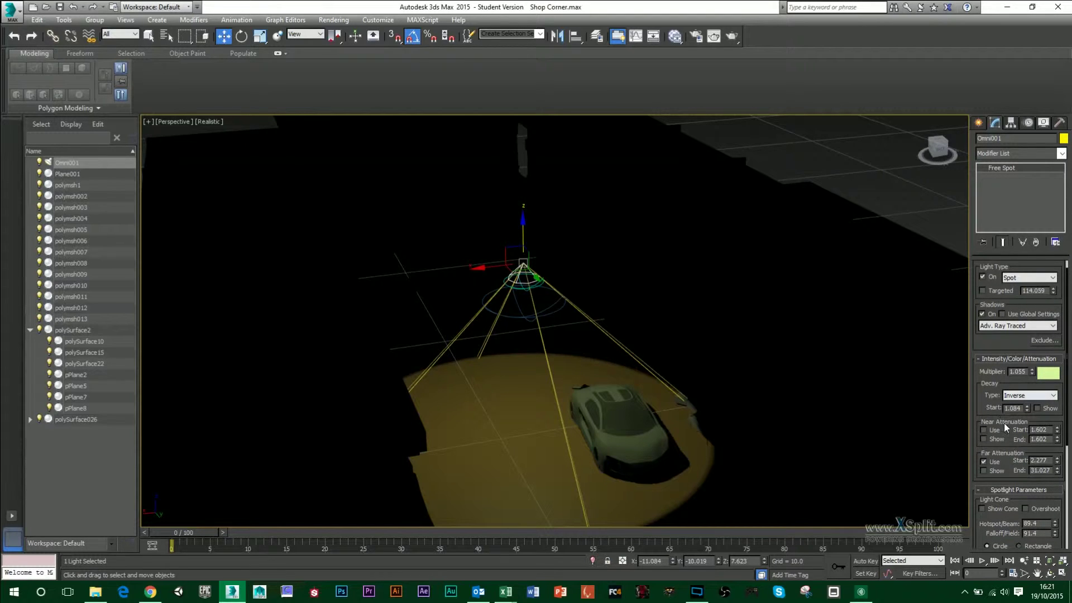
click(993, 358)
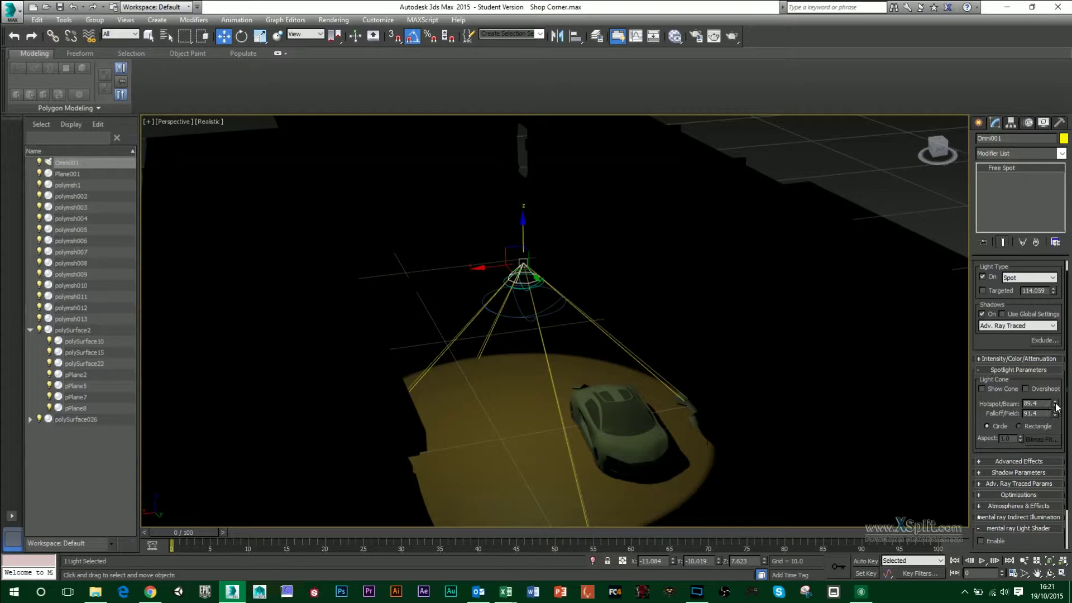
drag(1054, 403, 1060, 597)
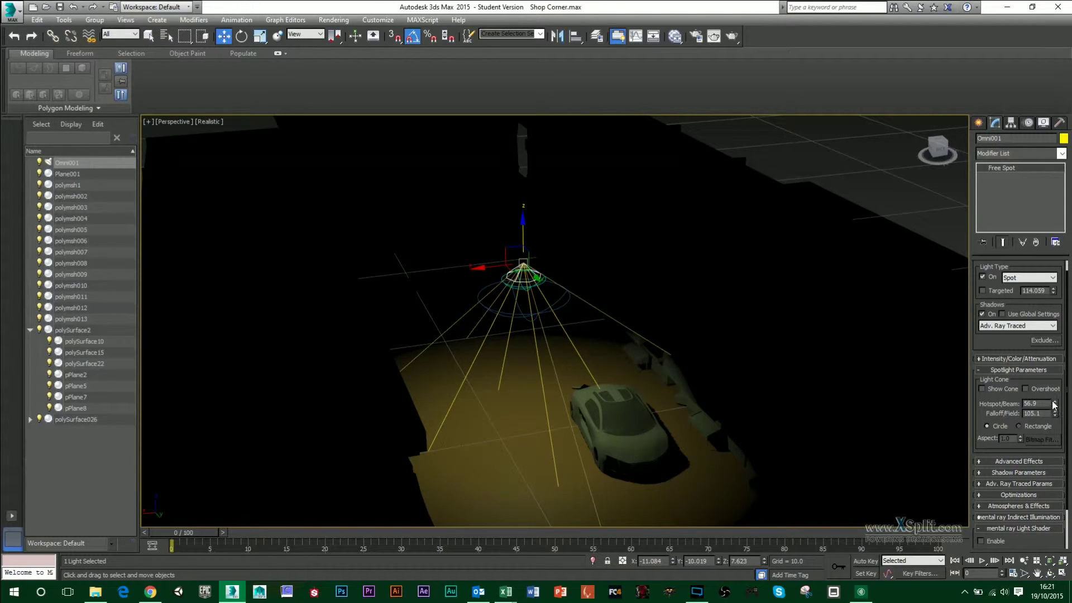
drag(1054, 402, 1051, 355)
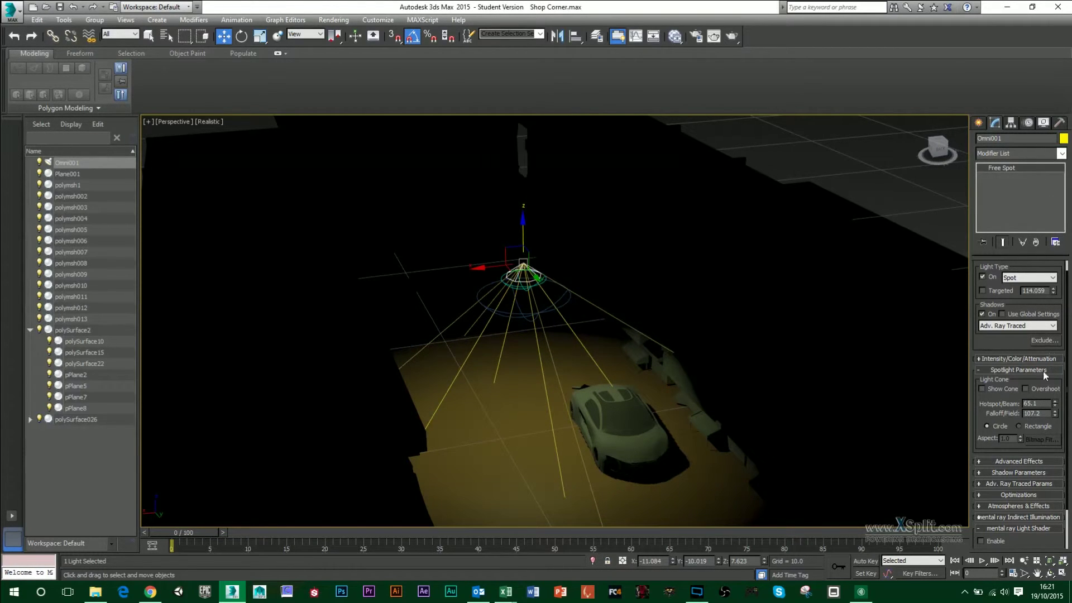
Change the light type from Spot to Directional
drag(1017, 304, 1020, 335)
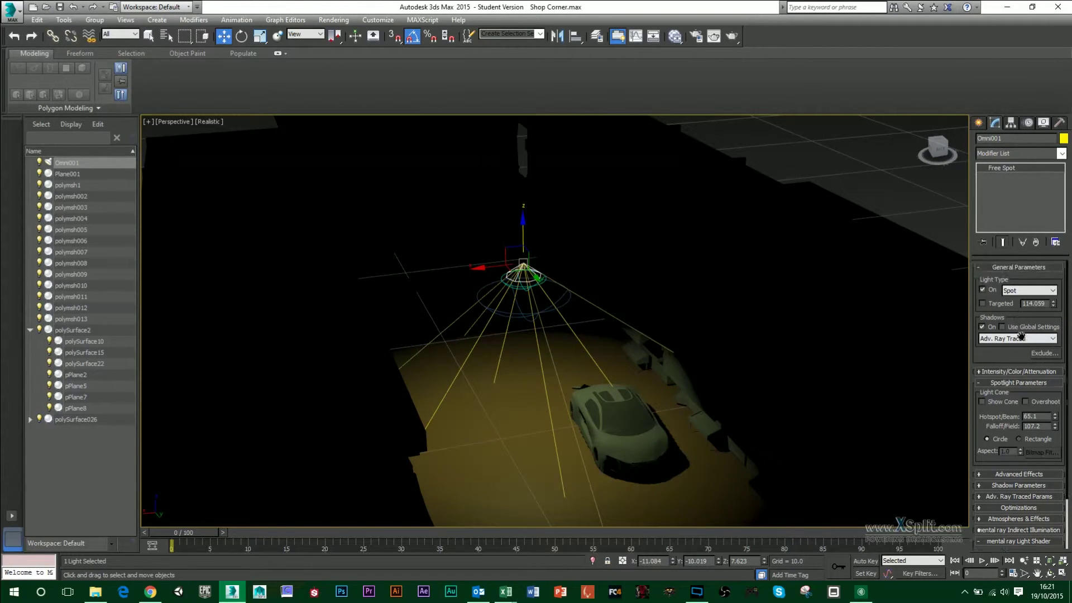
click(1017, 290)
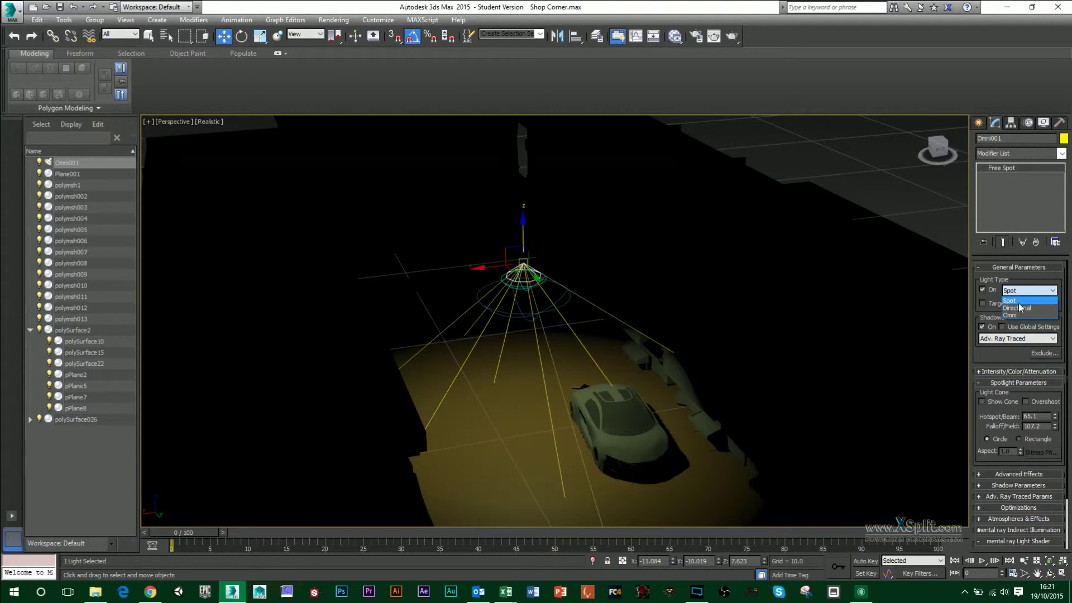
click(1017, 307)
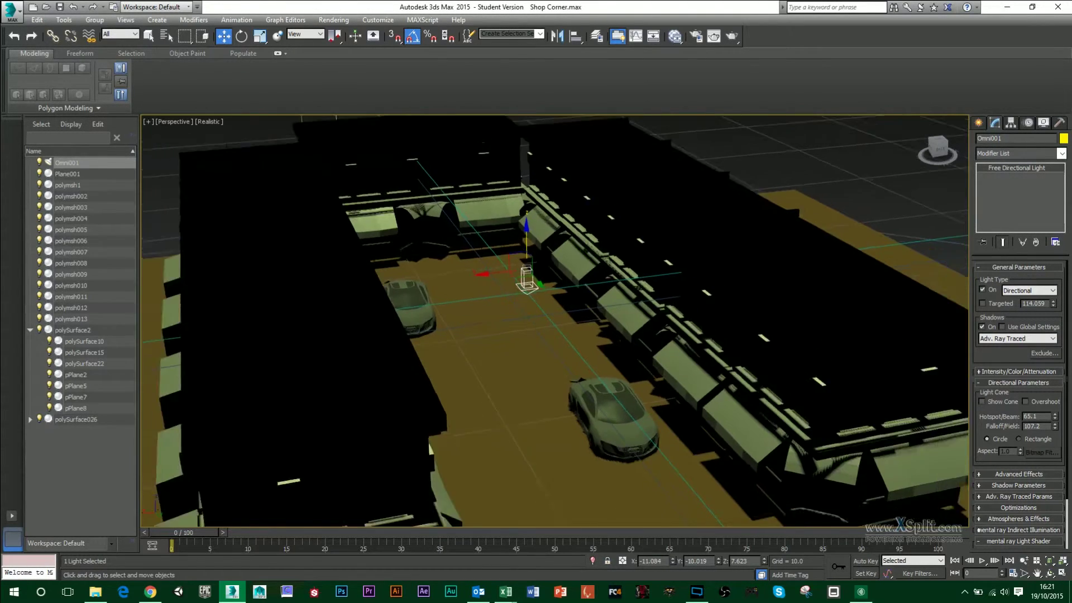
Raise the directional light above the shop roofs to Z about 17.7 and shift it sideways to X about -17
scroll(547, 325, down, 8)
mouse_move(489, 356)
alt+middle_down()
mouse_move(499, 313)
mouse_move(502, 358)
alt+middle_up()
scroll(530, 318, up, 3)
drag(547, 270, 547, 211)
drag(514, 259, 549, 255)
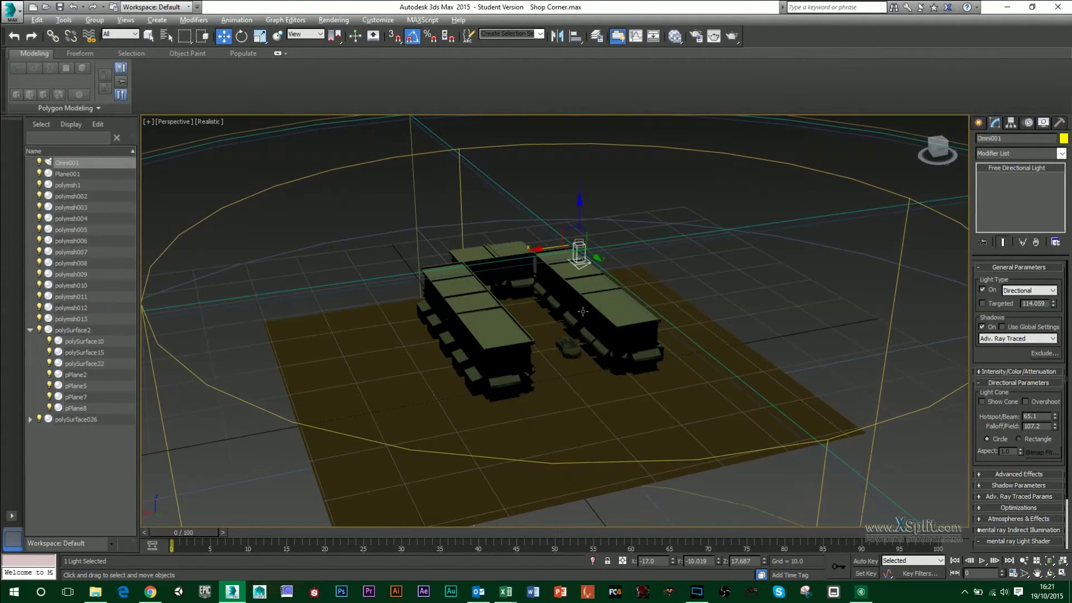
Tilt the directional light -20 degrees about its Y axis and move it along X to about -19.9
mouse_move(577, 362)
alt+middle_down()
mouse_move(584, 337)
mouse_move(590, 368)
alt+middle_up()
scroll(590, 368, up, 4)
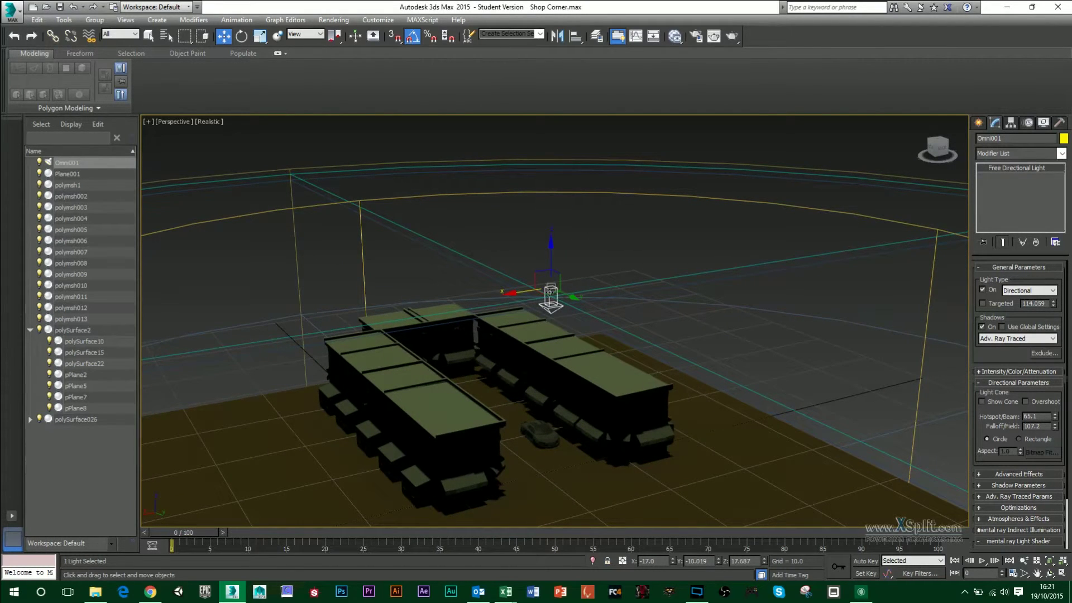
key(e)
alt+middle_drag(549, 302, 532, 292)
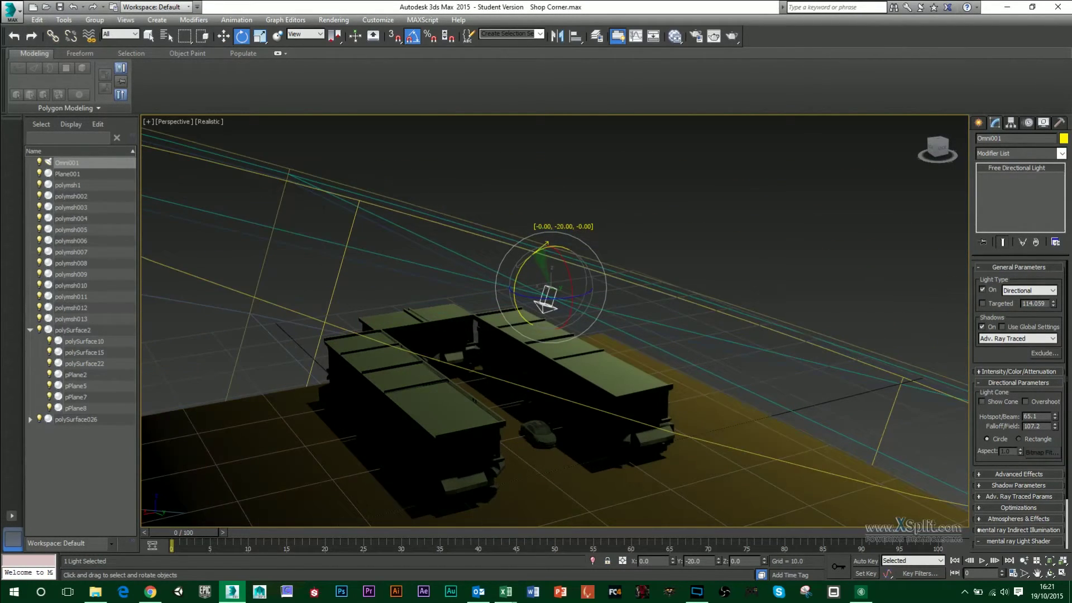
key(w)
drag(532, 292, 782, 303)
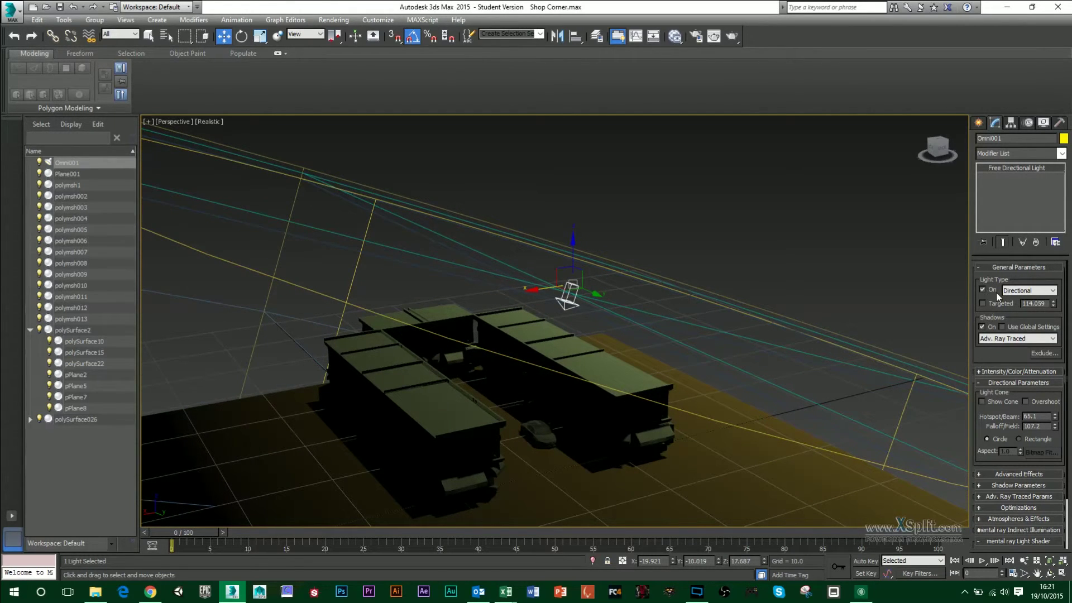
Check the directional light's intensity, decay and attenuation settings and examine the light's coverage over the shop buildings
click(999, 371)
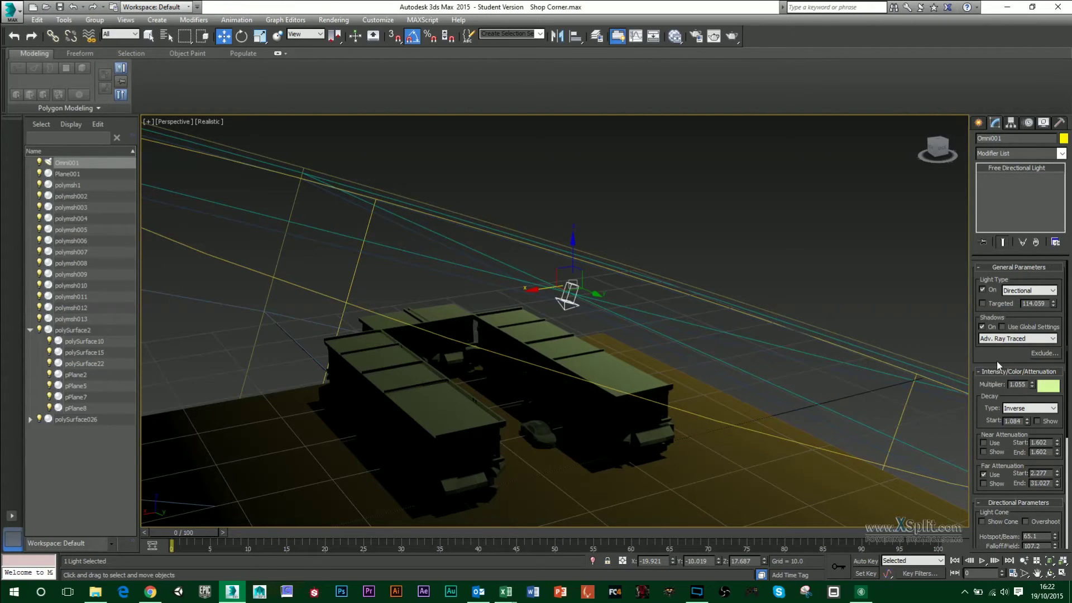
click(989, 372)
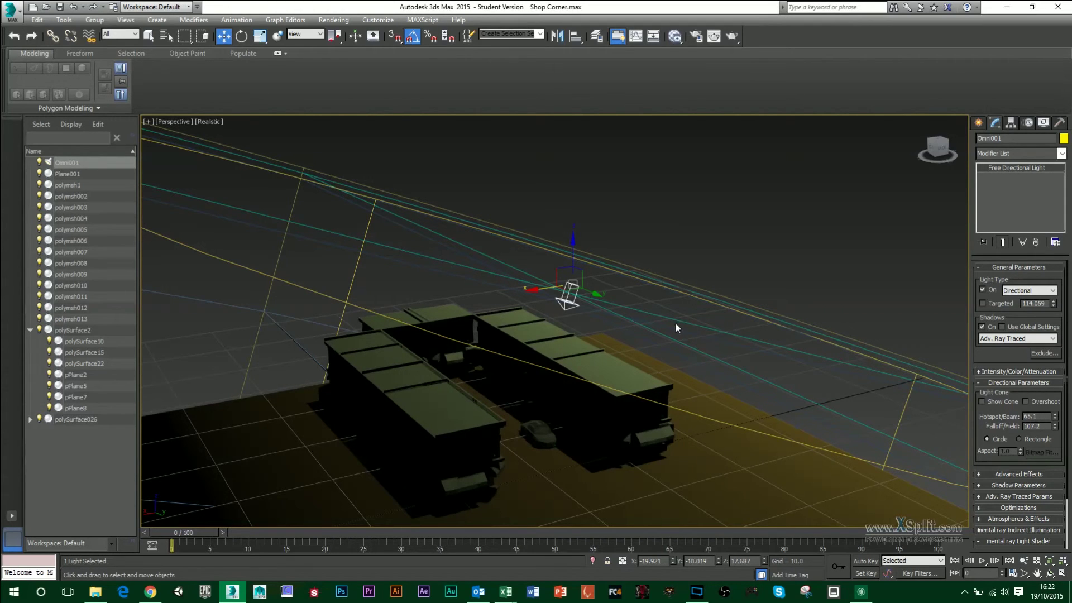
alt+middle_drag(775, 321, 726, 340)
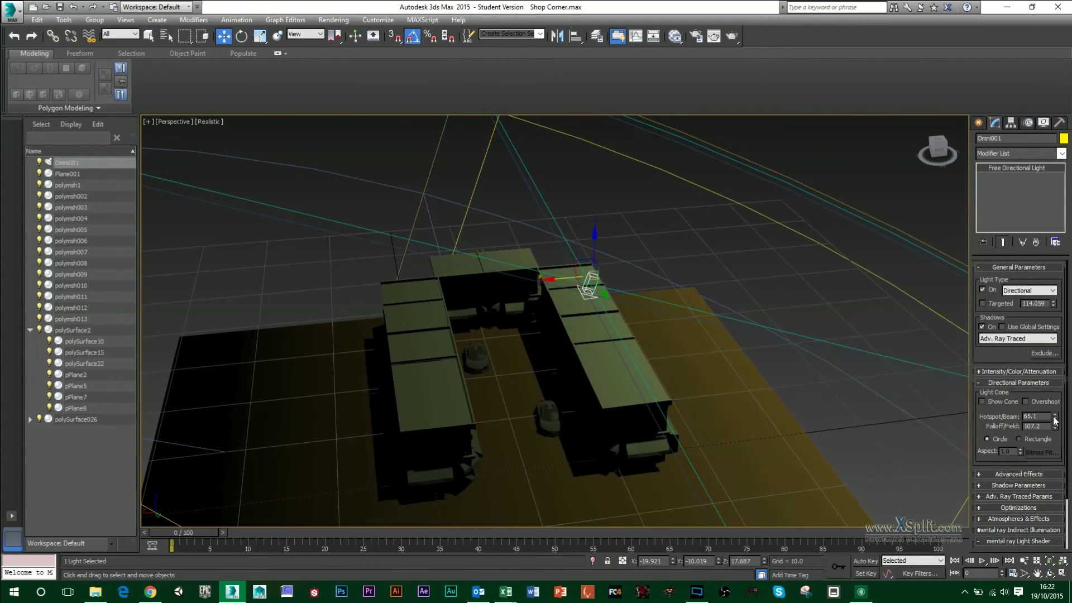